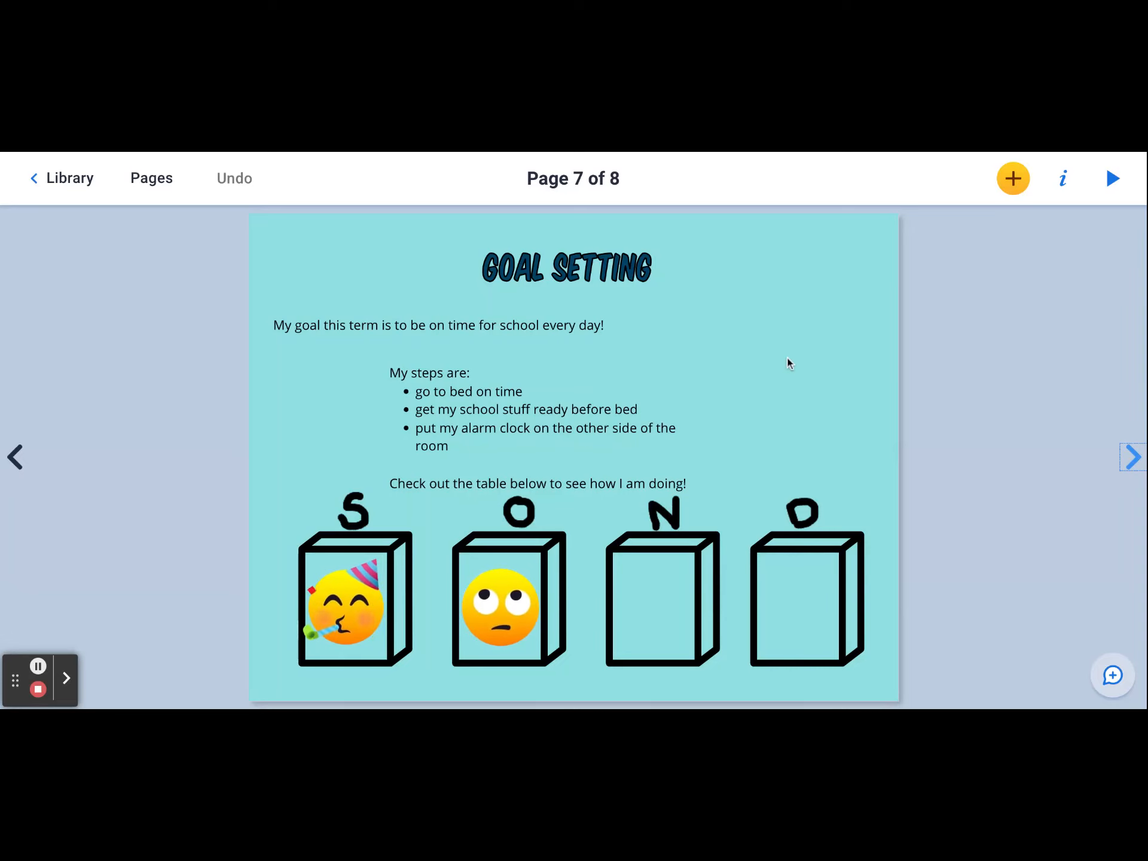
# - Create a new library named Division 2 E-portfolios, turning off students reading each other's books and collaboration
pyautogui.click(1134, 457)
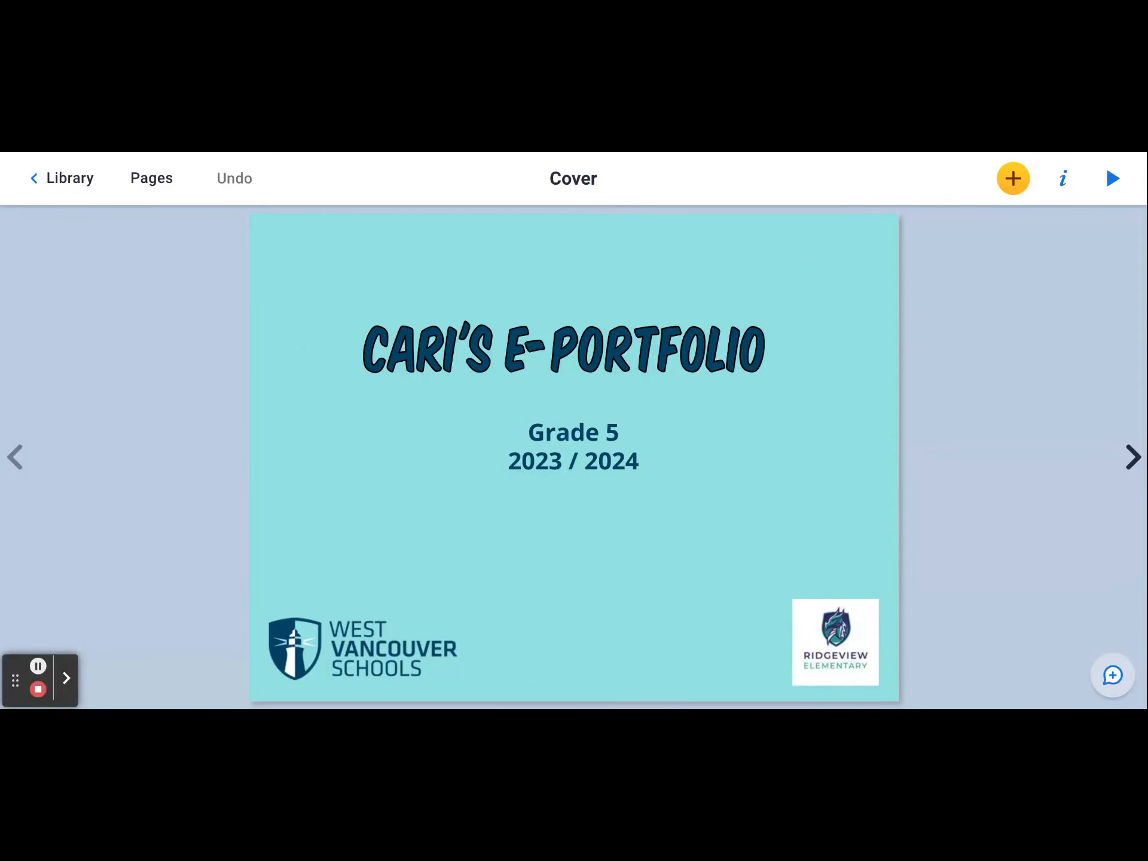
pyautogui.click(84, 182)
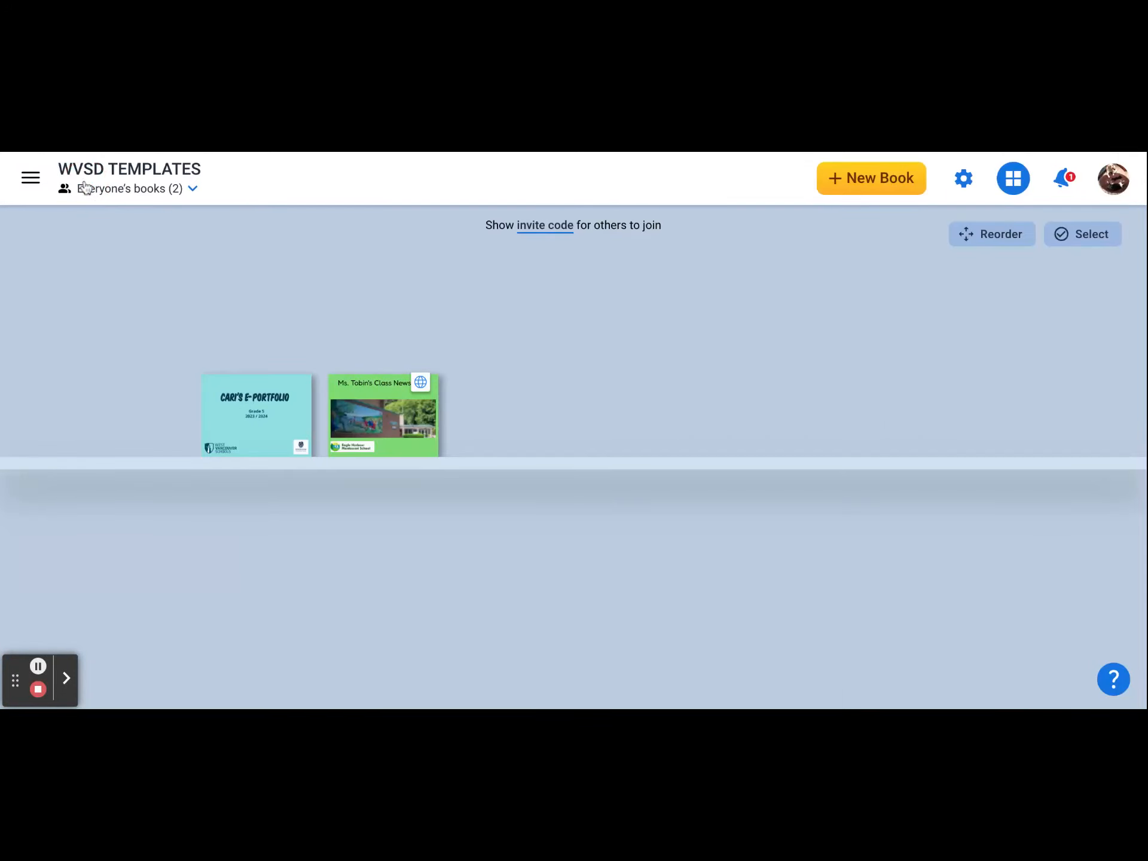
pyautogui.click(30, 180)
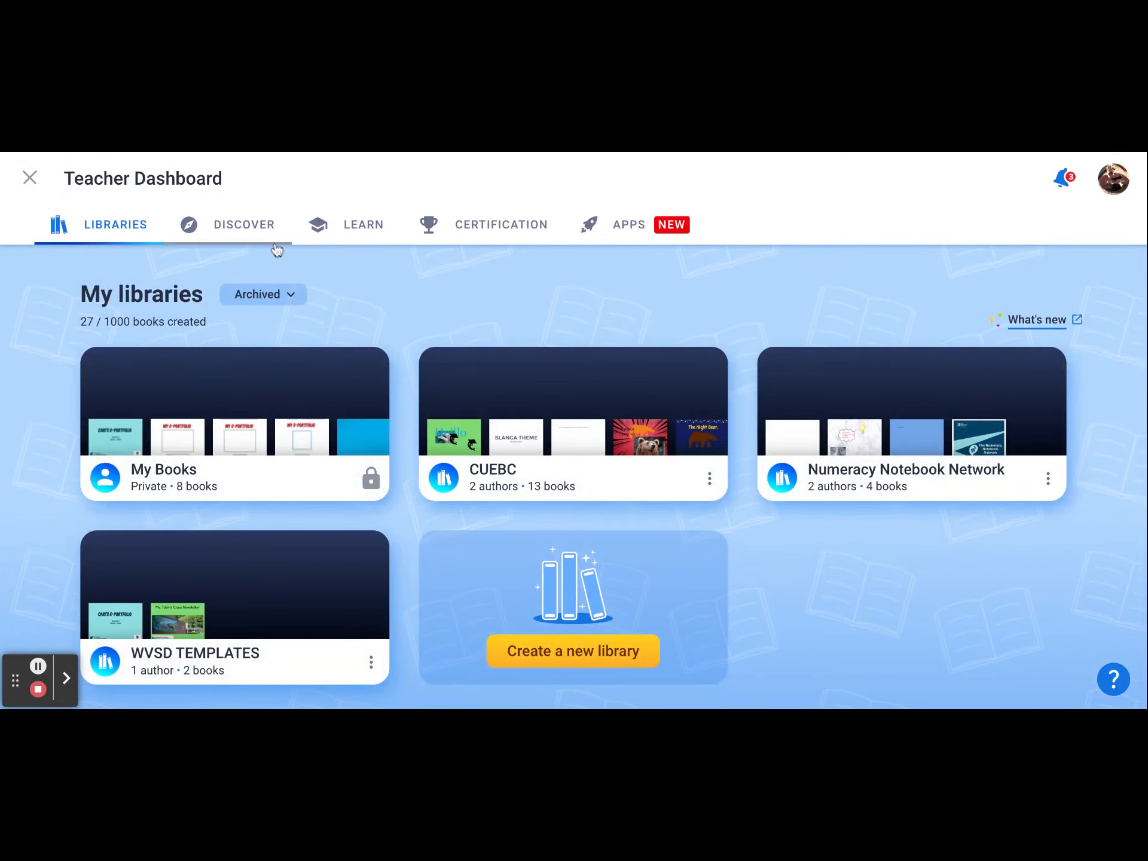
pyautogui.scroll(-2, 592, 269)
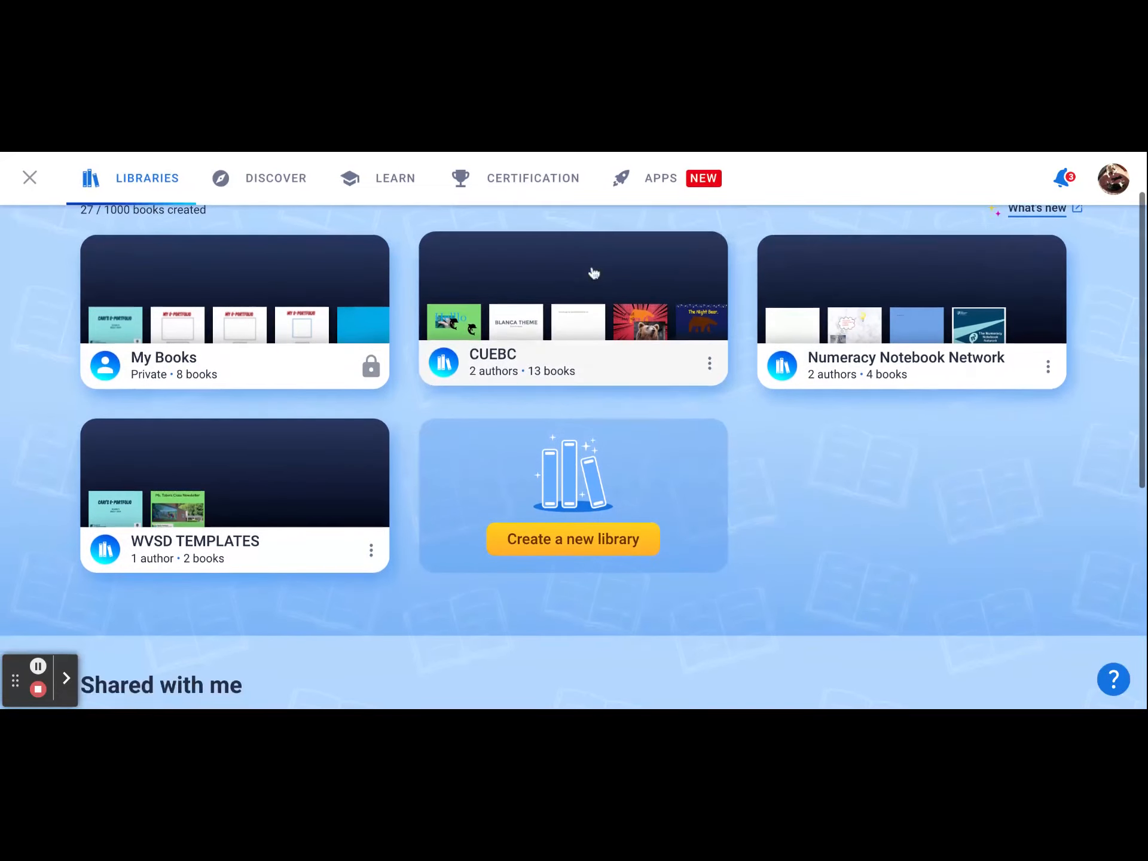
pyautogui.click(590, 544)
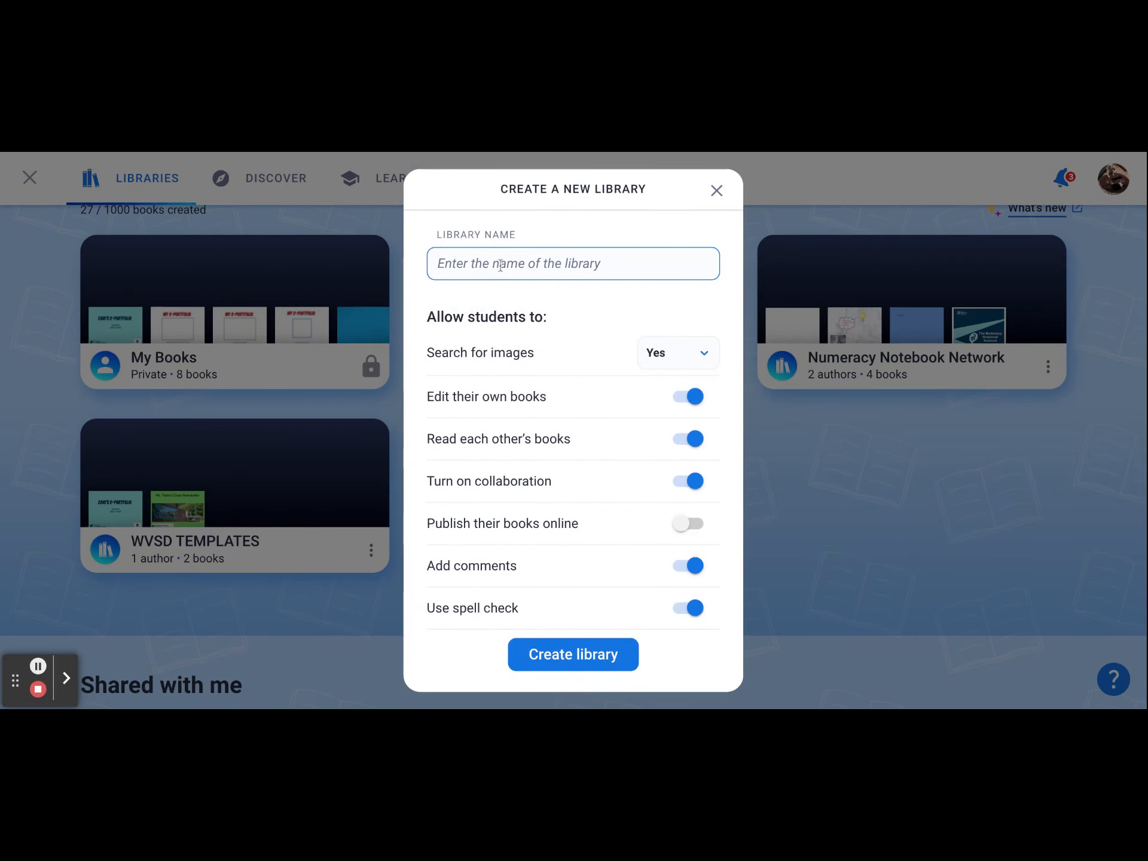
pyautogui.click(500, 266)
pyautogui.write('Division 2')
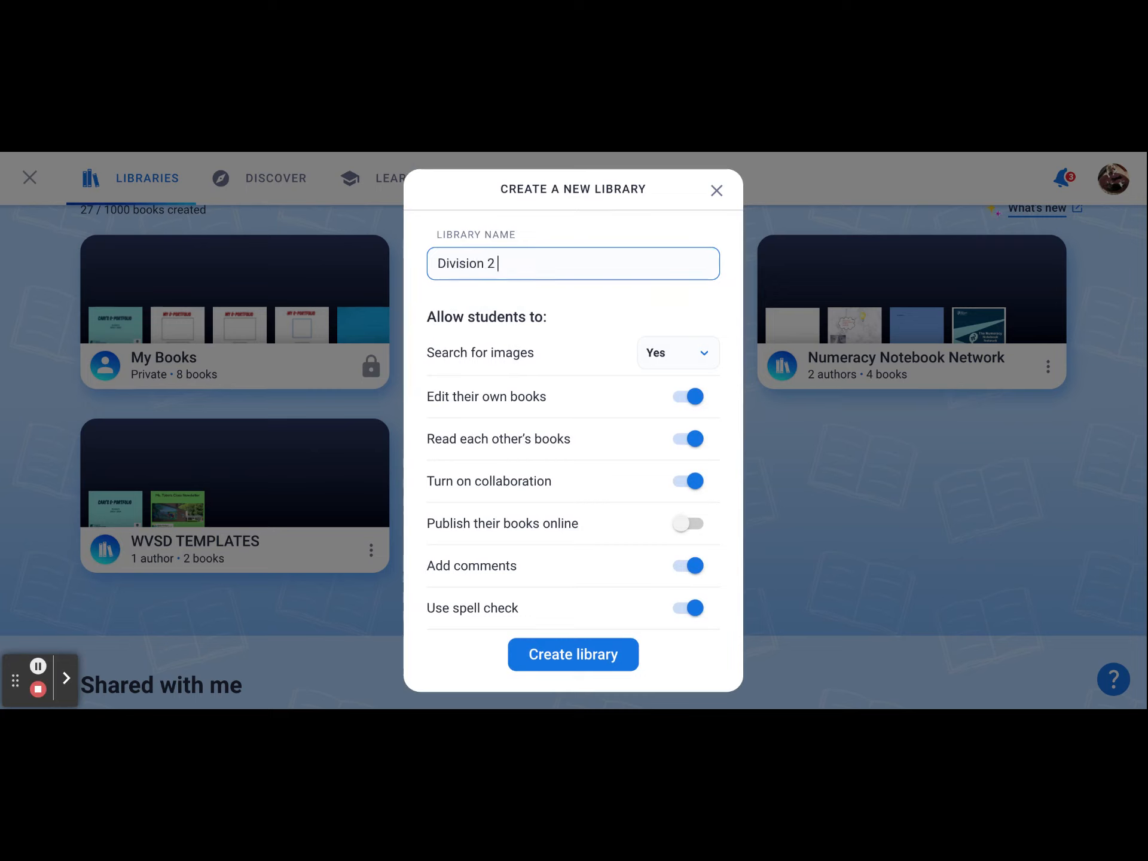
pyautogui.write(' E-portfolios')
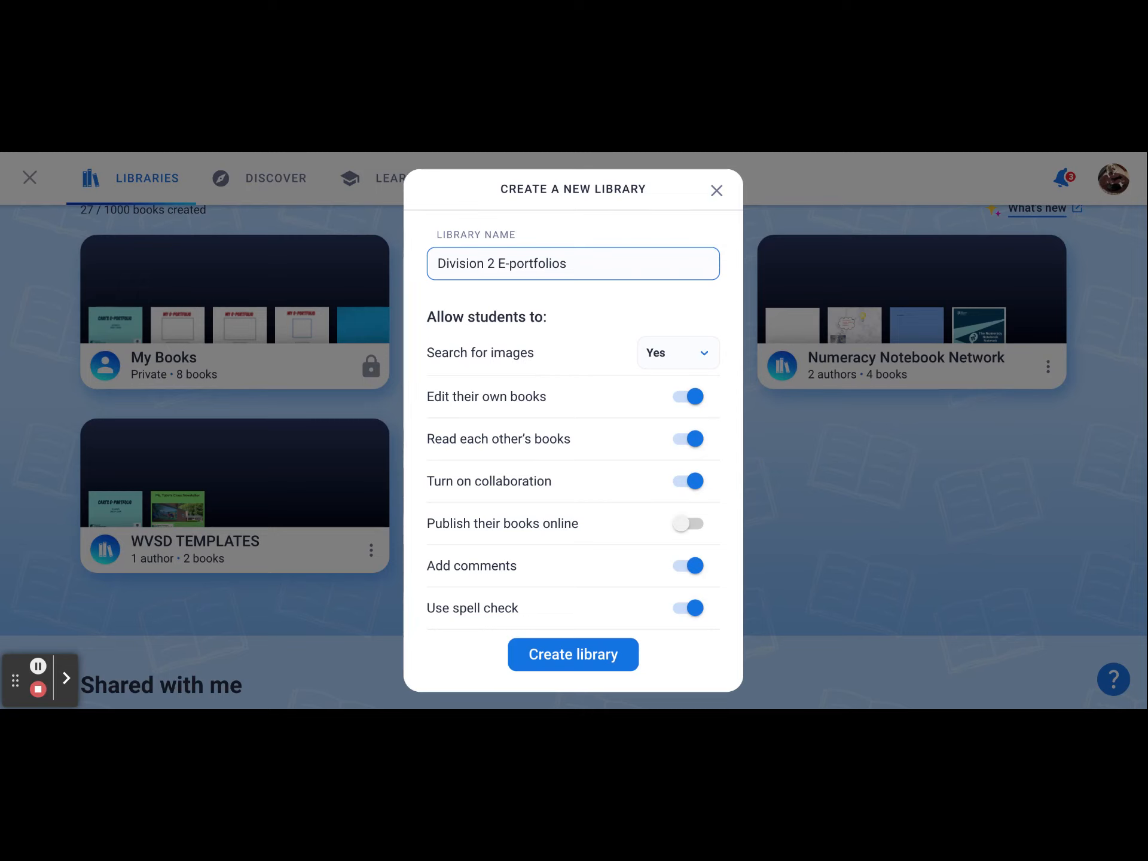
pyautogui.click(684, 443)
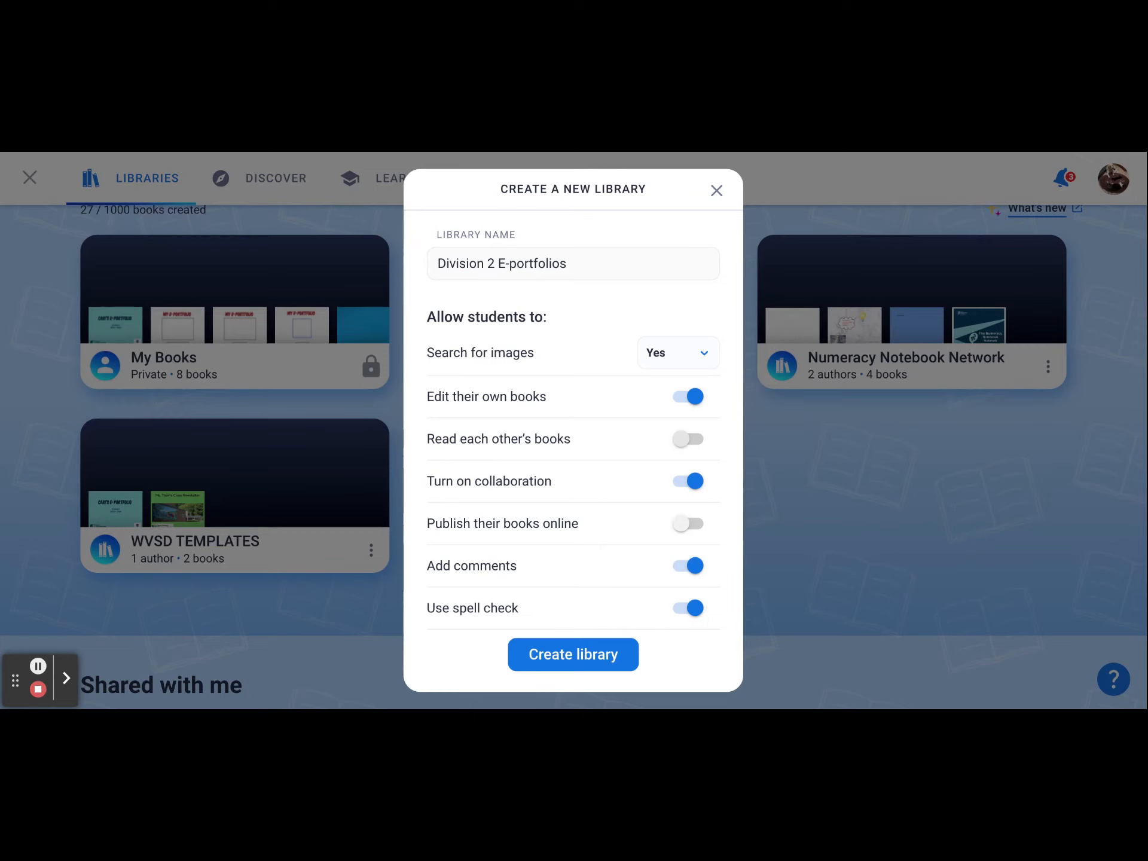
pyautogui.click(686, 482)
pyautogui.click(587, 658)
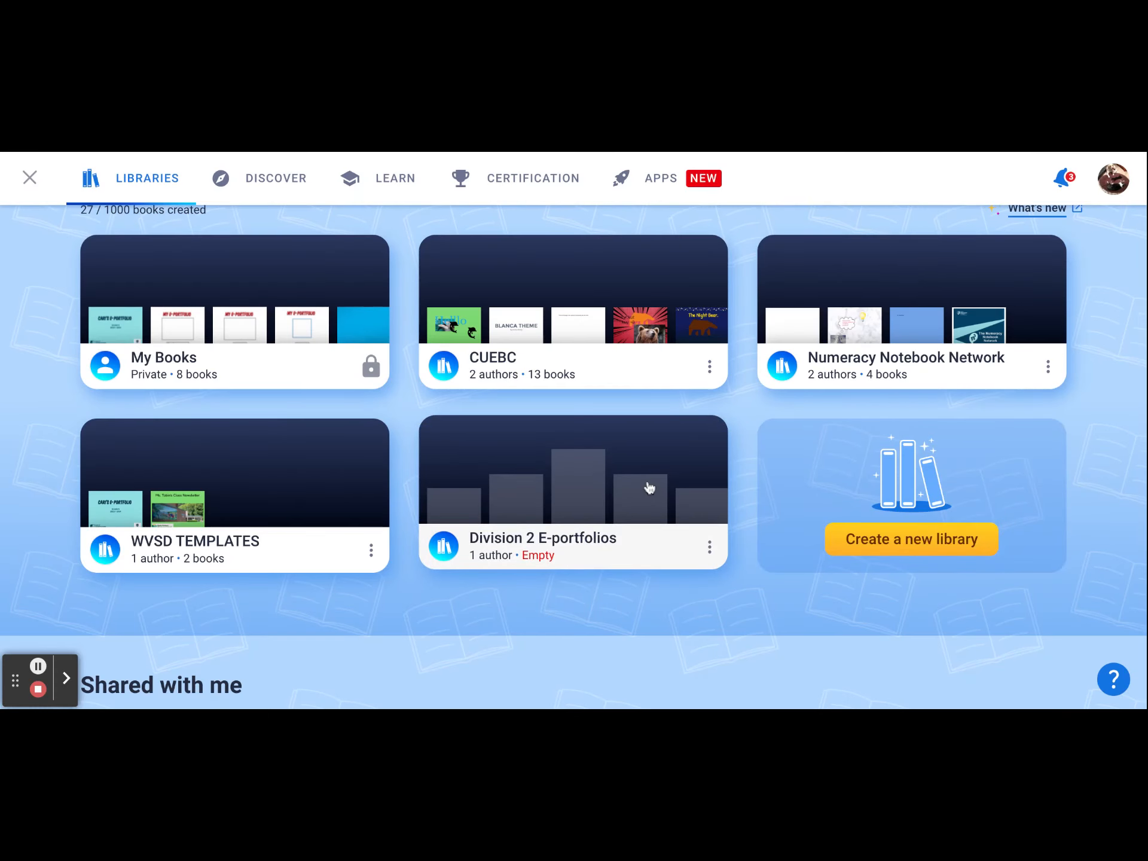
# - Open the new library and add a student login by name, assigning it to the Division 2 E-portfolios library
pyautogui.click(593, 501)
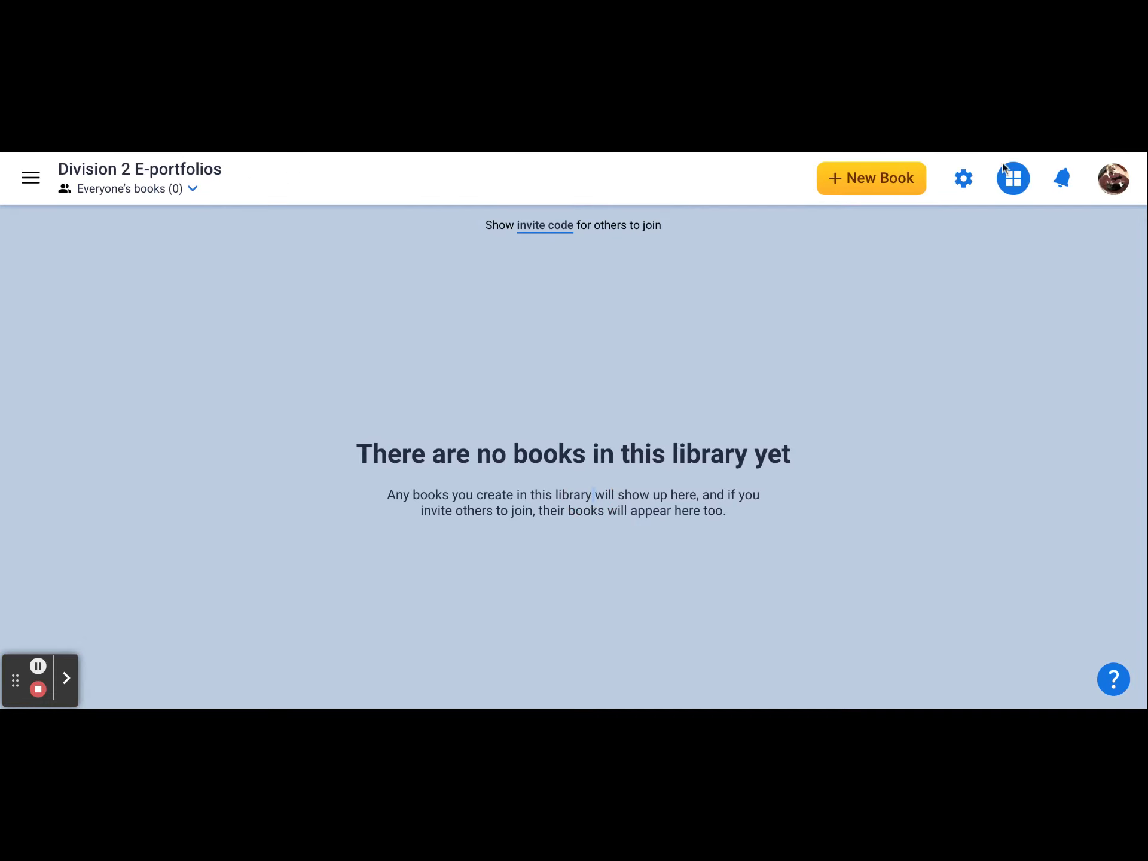
pyautogui.click(1113, 180)
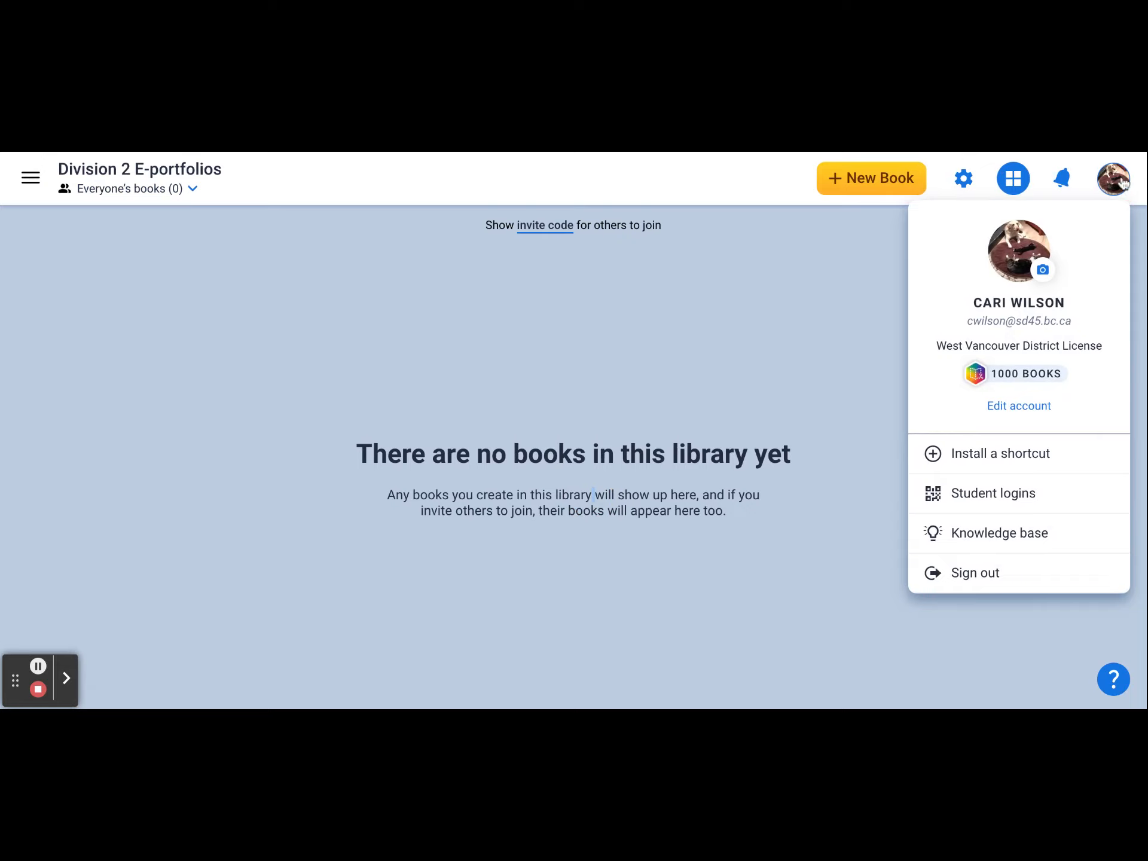
pyautogui.click(997, 505)
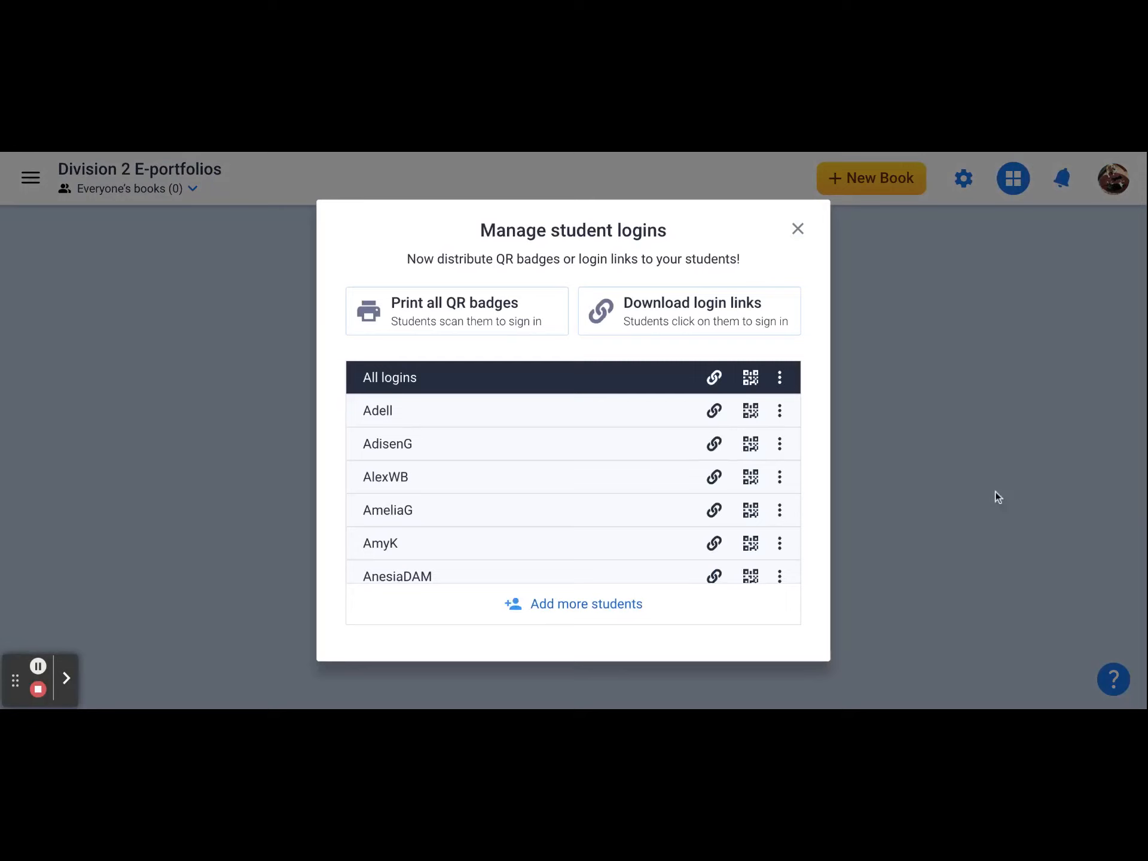
pyautogui.click(607, 605)
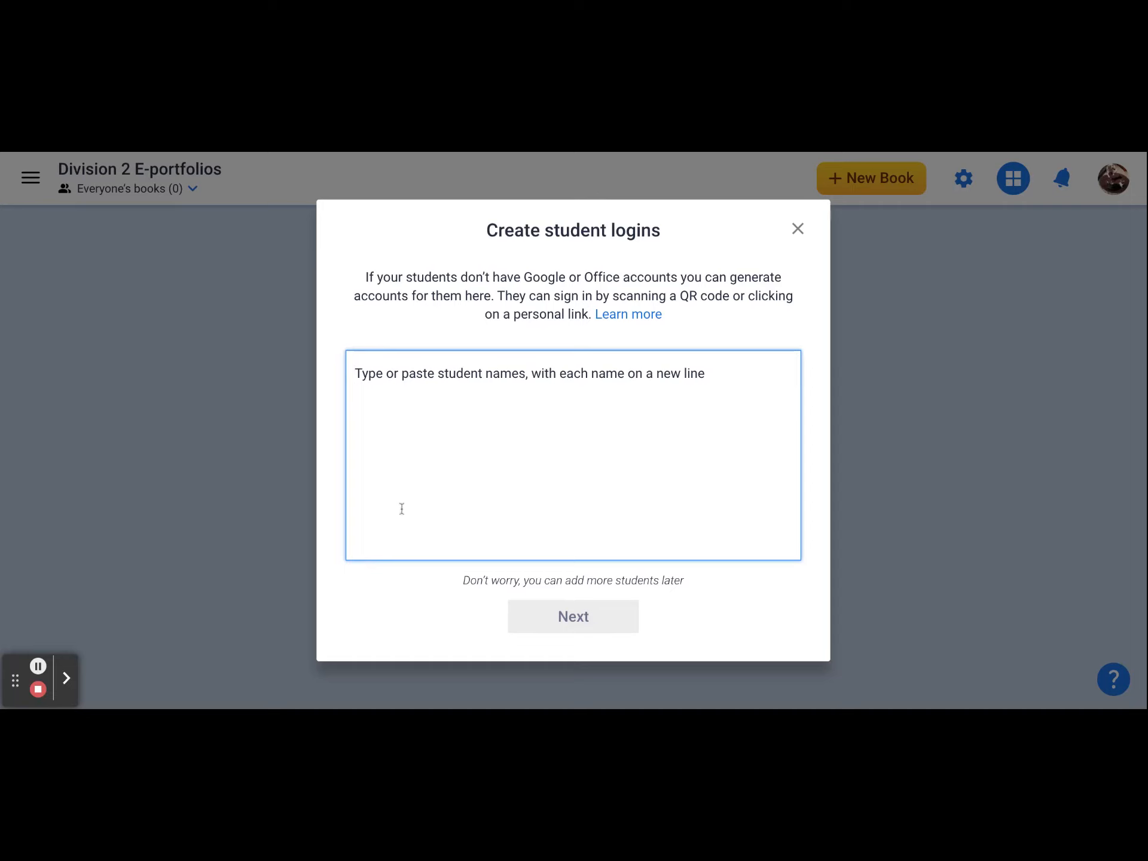
pyautogui.write('CAar')
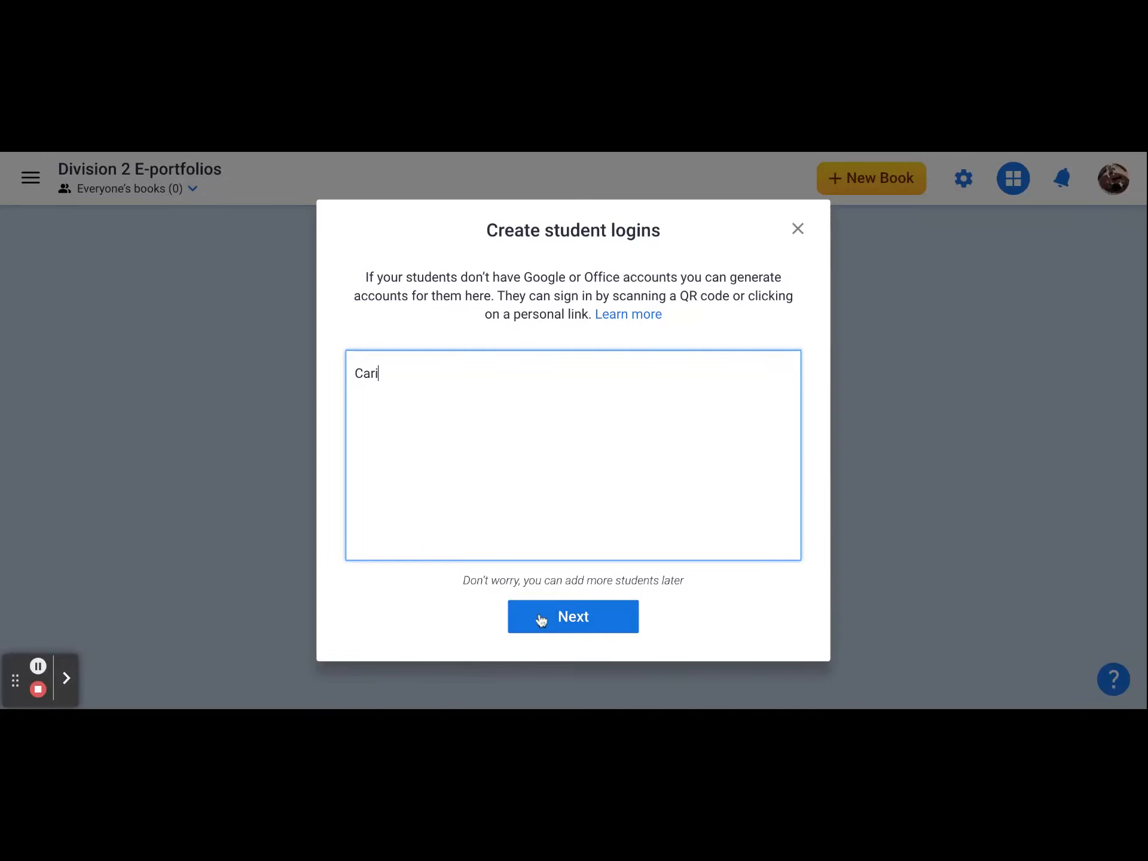
pyautogui.click(572, 616)
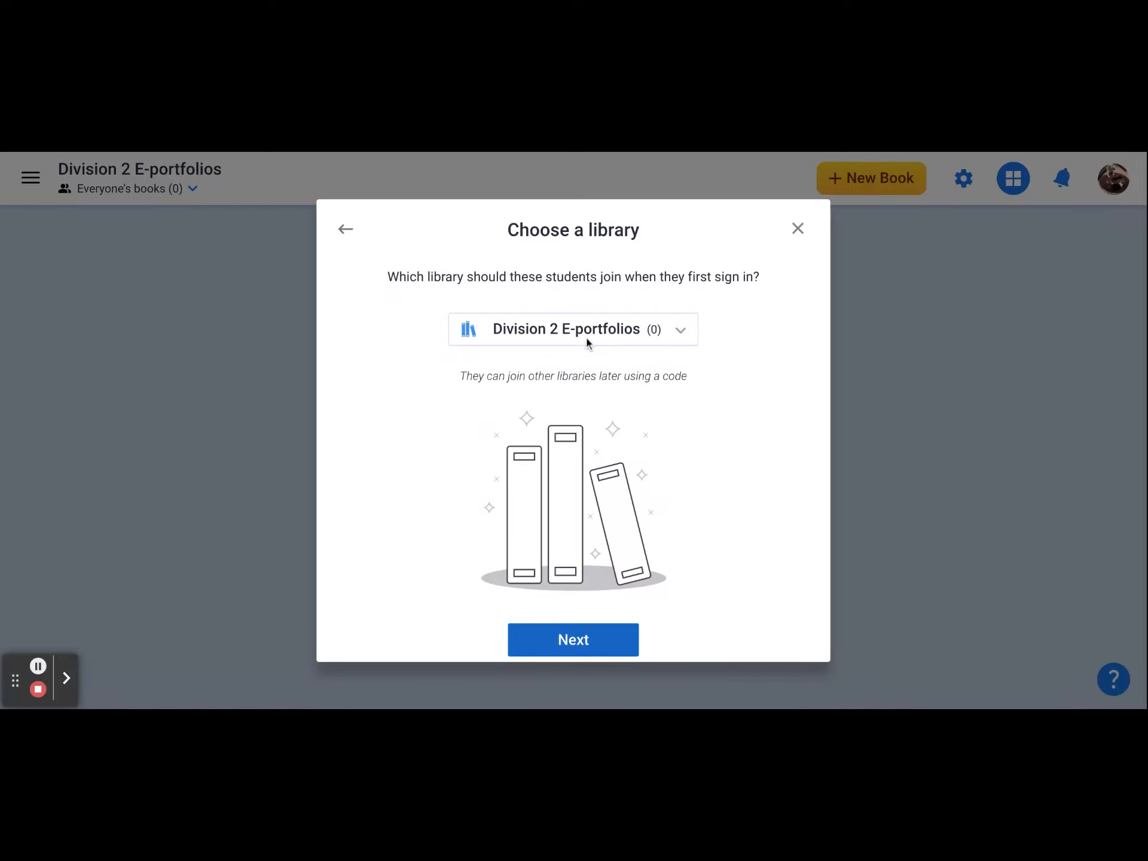
pyautogui.click(577, 642)
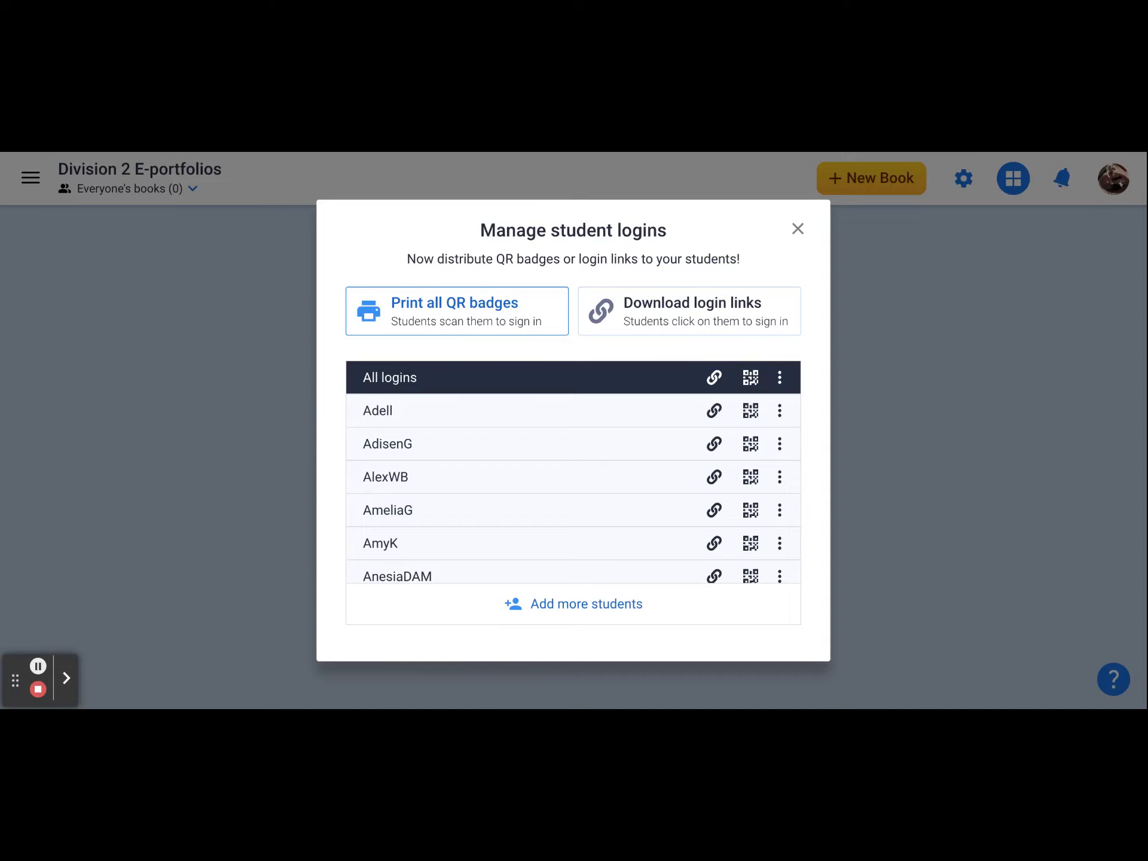
pyautogui.click(797, 229)
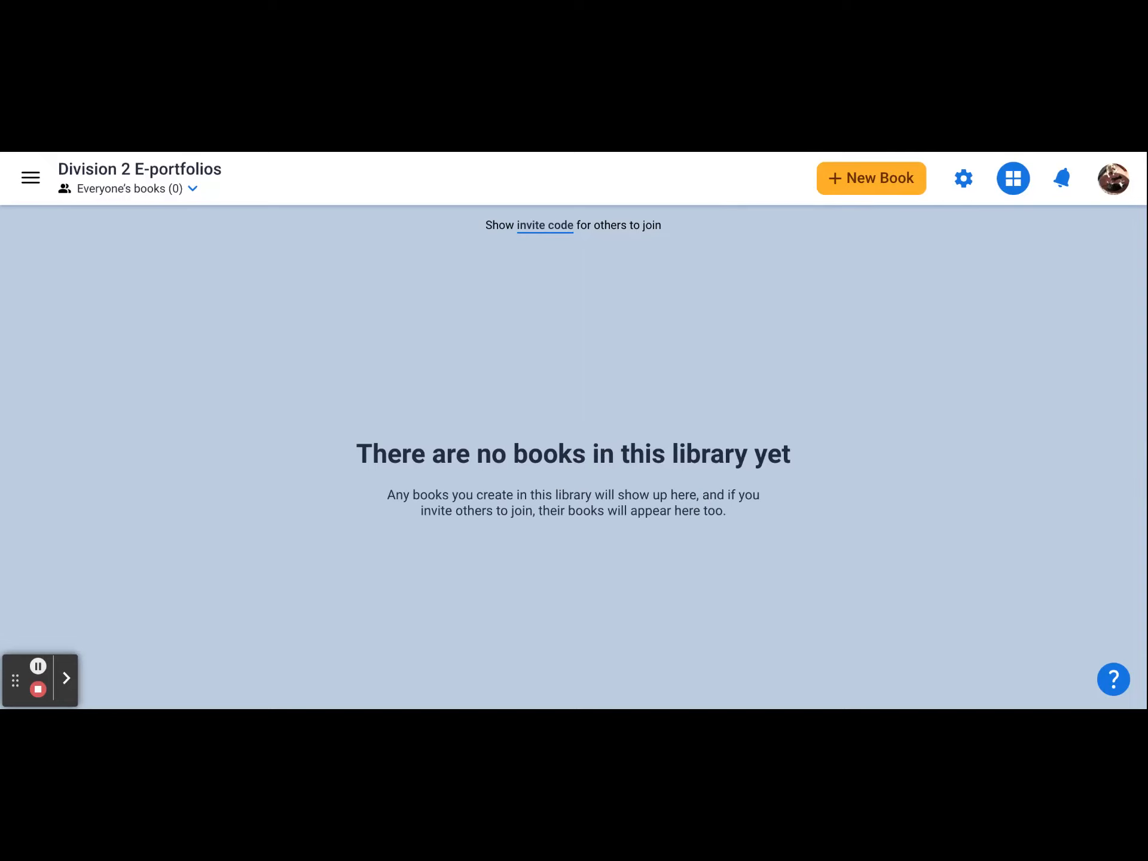
# - Create a new Landscape 4:3 Comic book and add the title text Name's E-portfolio to its cover
pyautogui.click(875, 179)
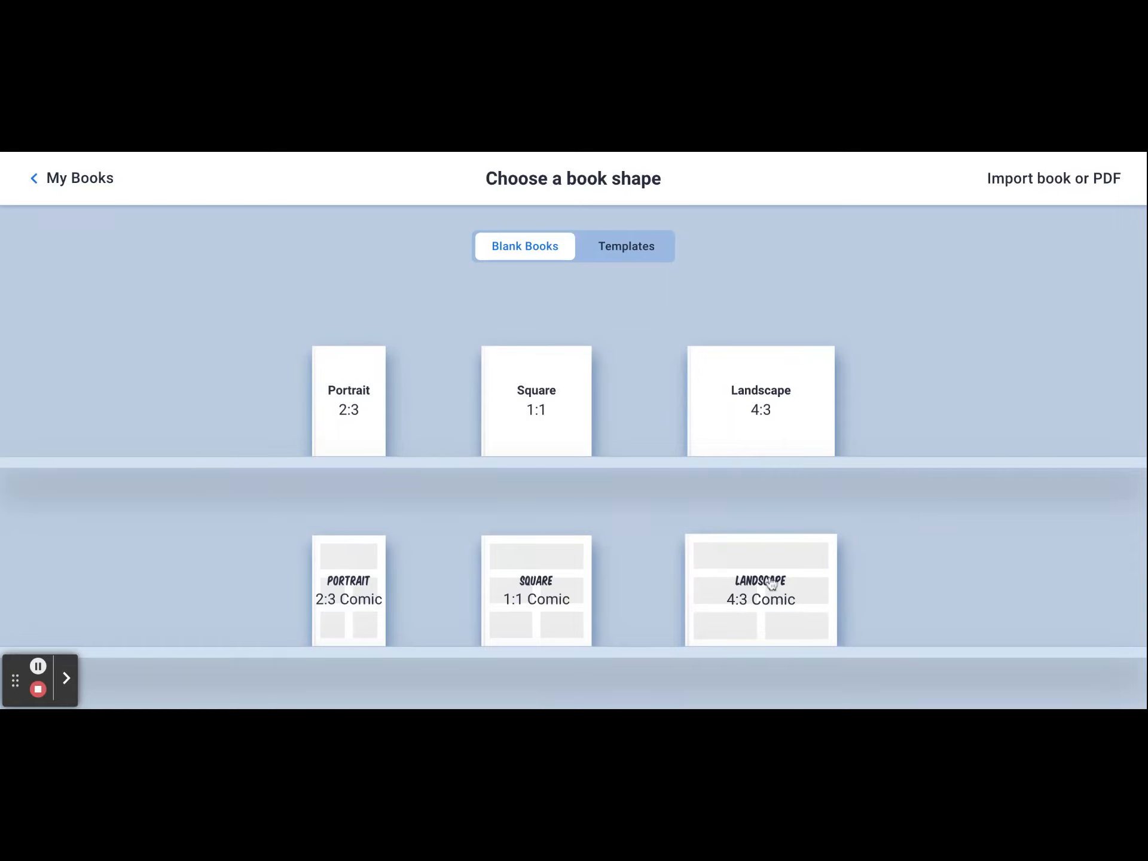
pyautogui.click(799, 597)
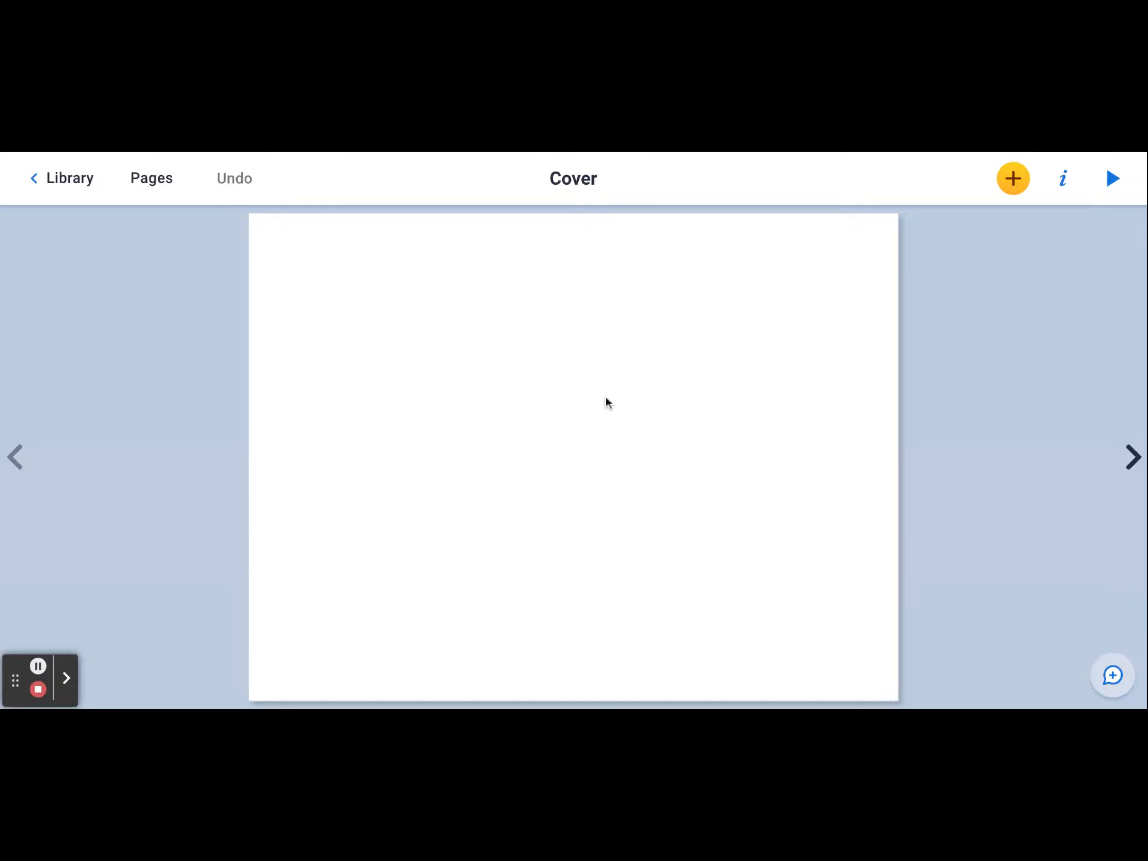
pyautogui.click(1017, 183)
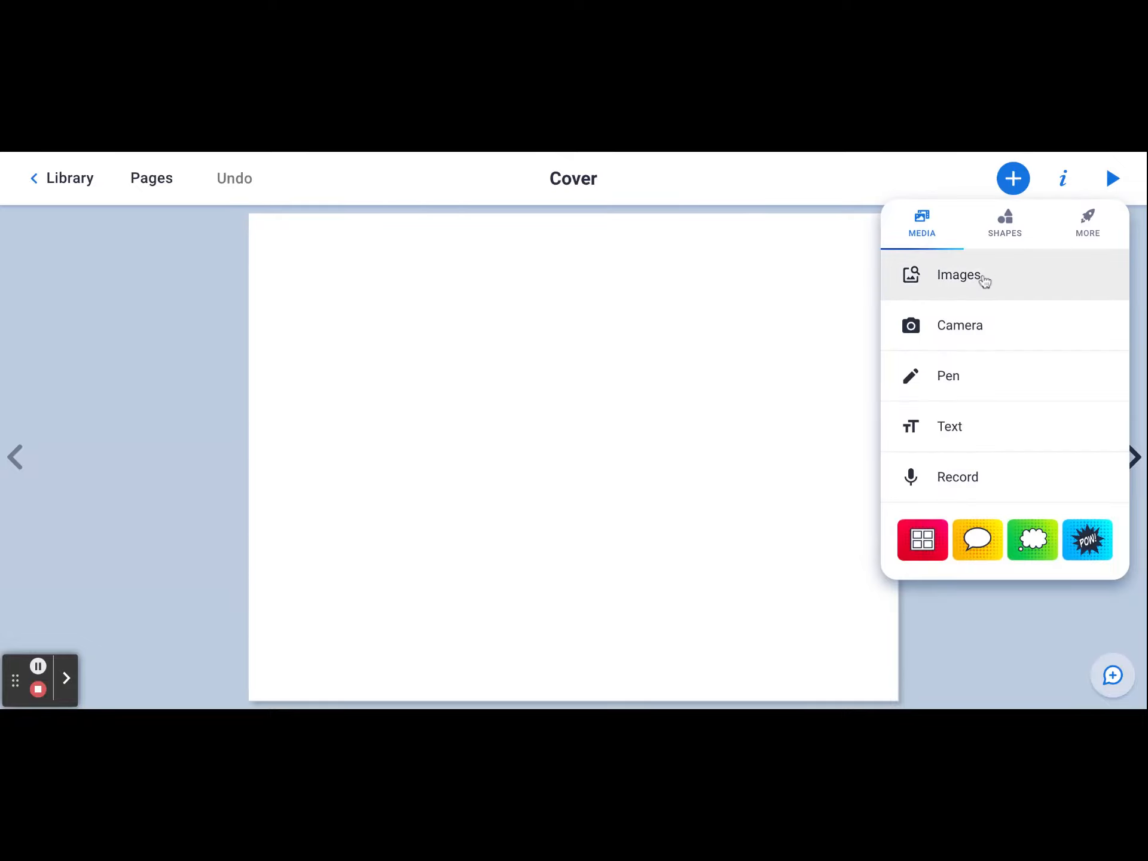
pyautogui.click(988, 429)
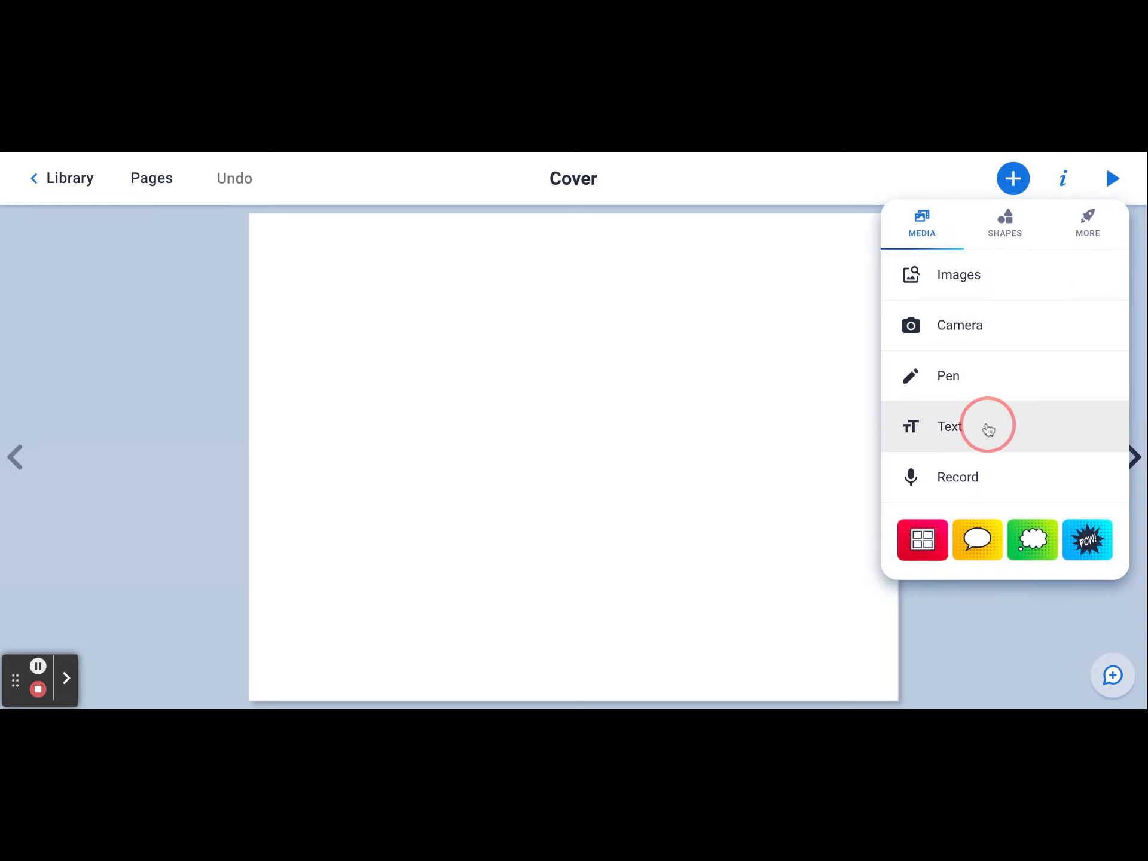
pyautogui.click(996, 355)
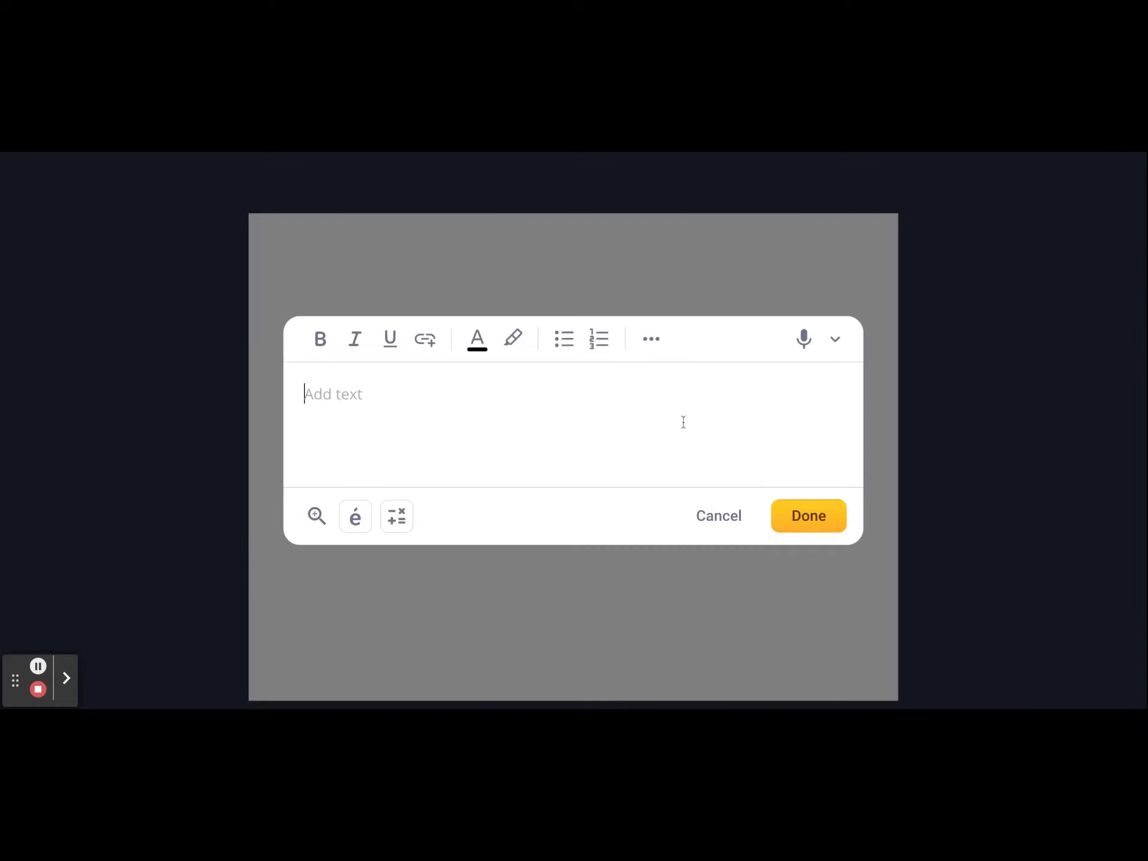
pyautogui.write("Naem's")
pyautogui.press('BackSpace')
pyautogui.press('BackSpace')
pyautogui.press('BackSpace')
pyautogui.press('BackSpace')
pyautogui.press('BackSpace')
pyautogui.write("me's Po")
pyautogui.press('BackSpace')
pyautogui.press('BackSpace')
pyautogui.write('E-portfolio')
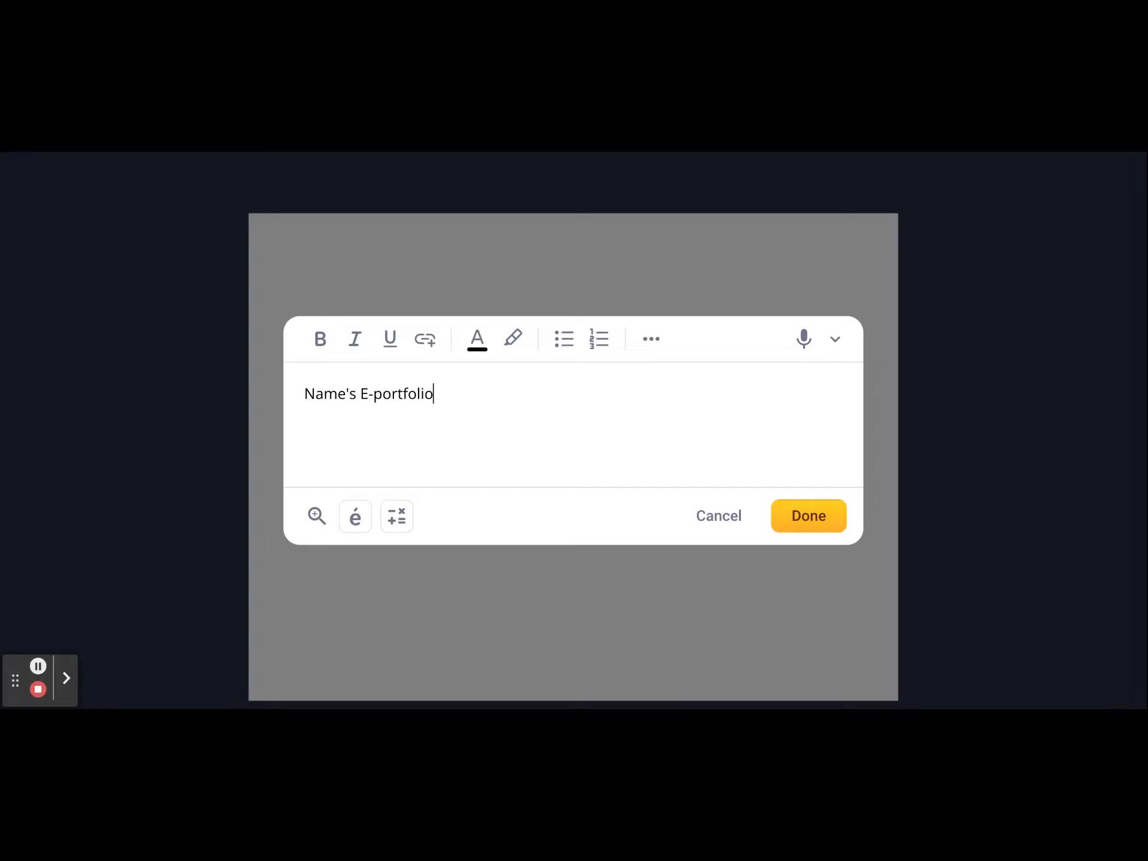
pyautogui.click(797, 526)
# - Move the title text box slightly higher on the cover and deselect it
pyautogui.moveTo(769, 385); pyautogui.dragTo(836, 384)
pyautogui.moveTo(688, 284); pyautogui.dragTo(689, 279)
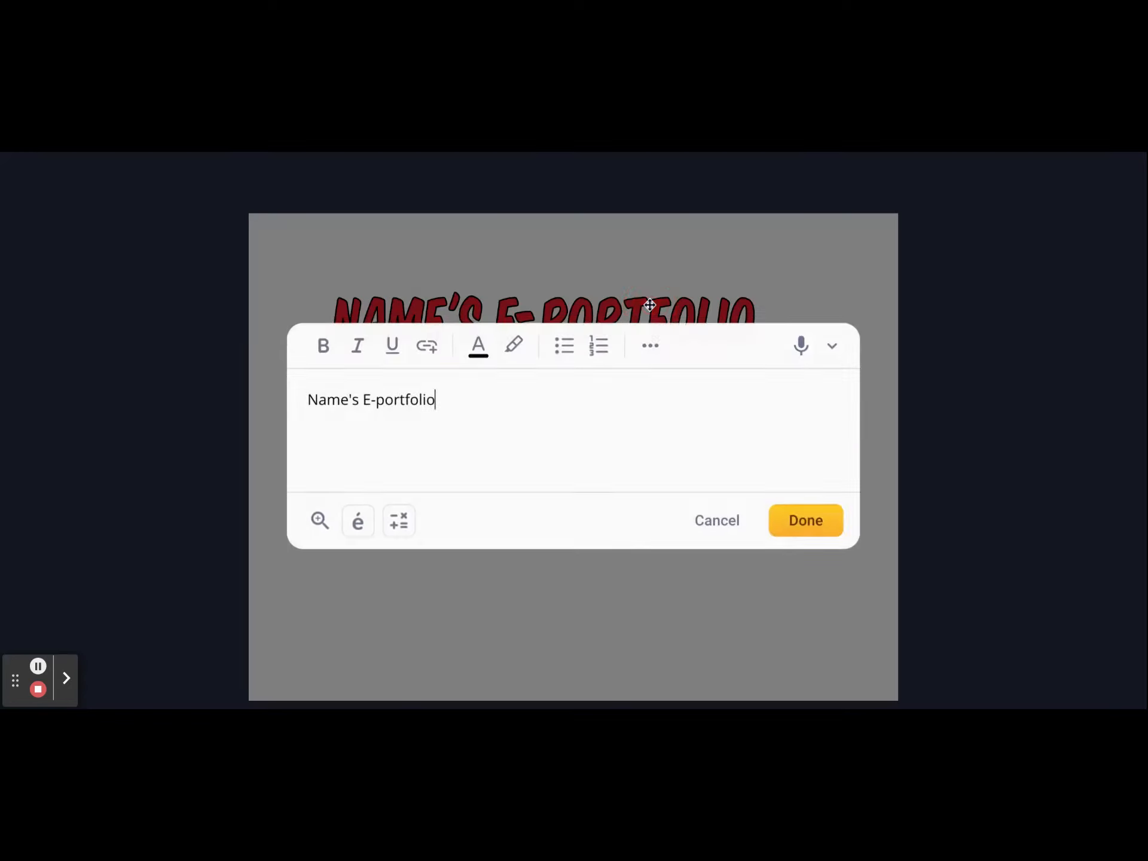
pyautogui.doubleClick(651, 304)
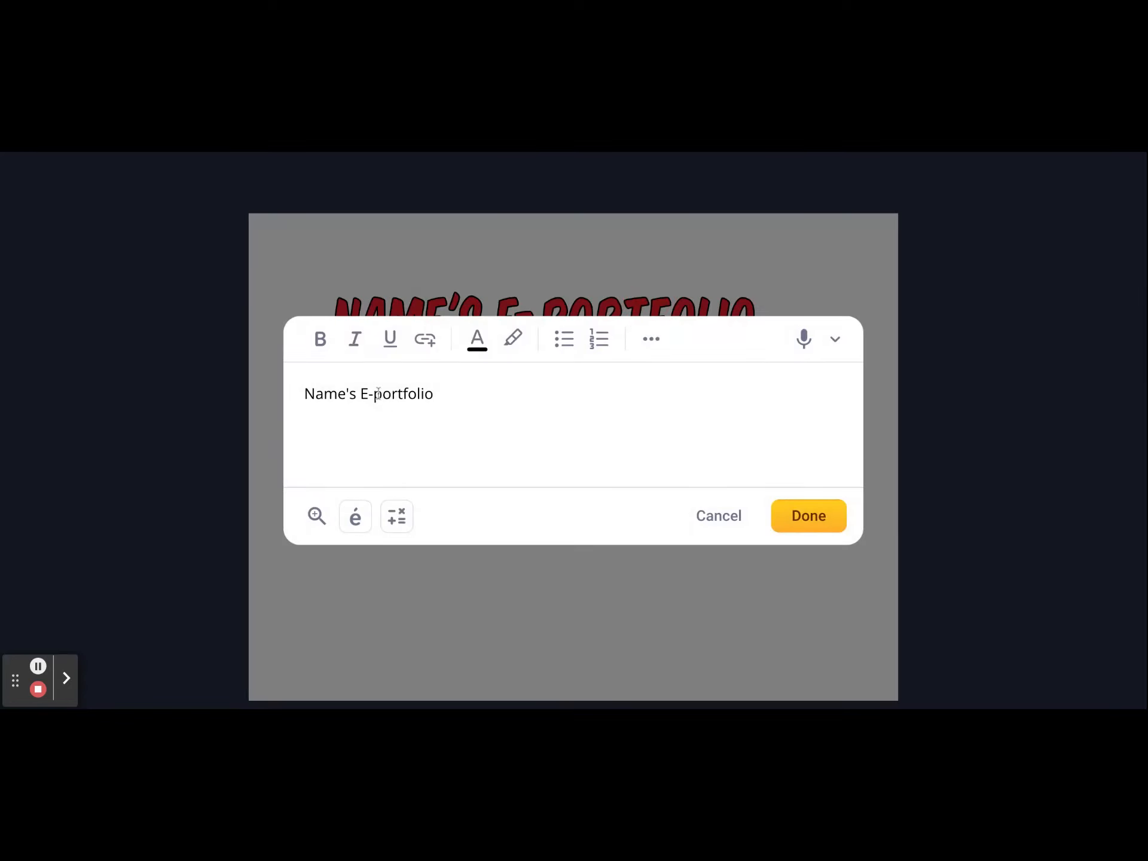
pyautogui.click(797, 516)
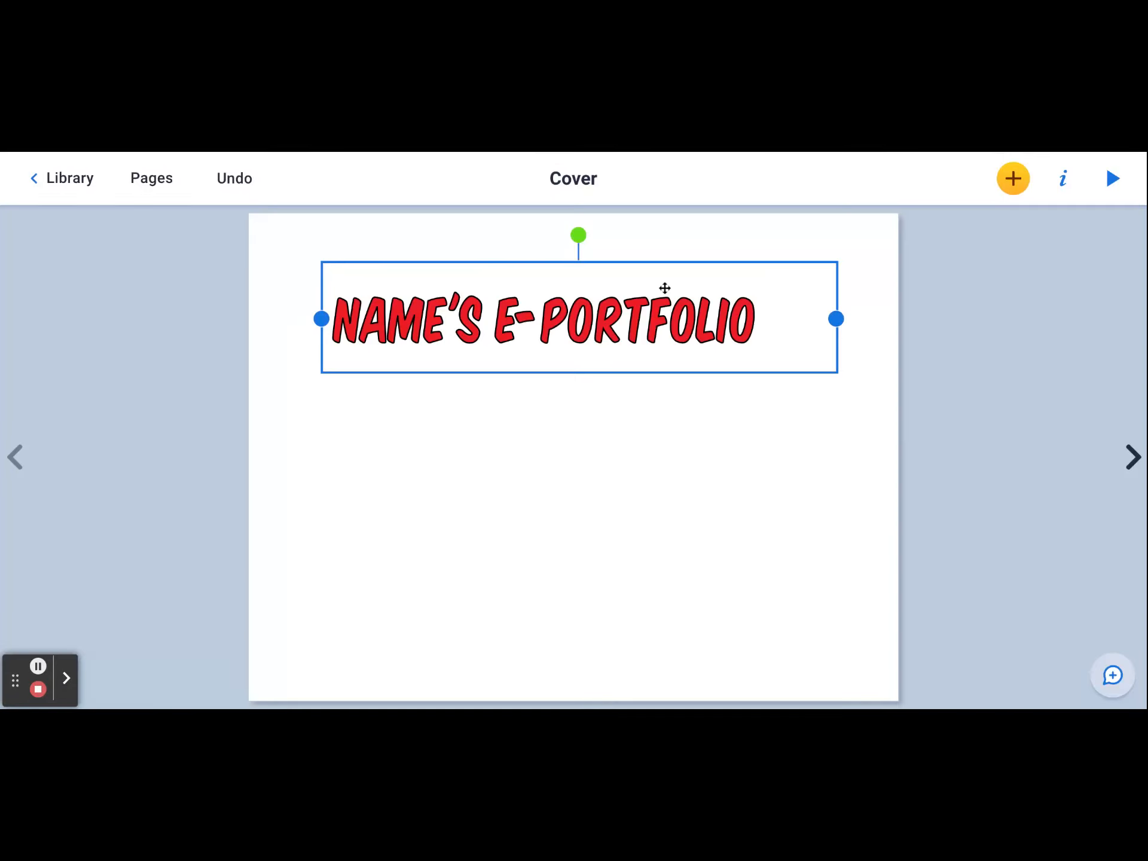
pyautogui.moveTo(665, 266); pyautogui.dragTo(664, 264)
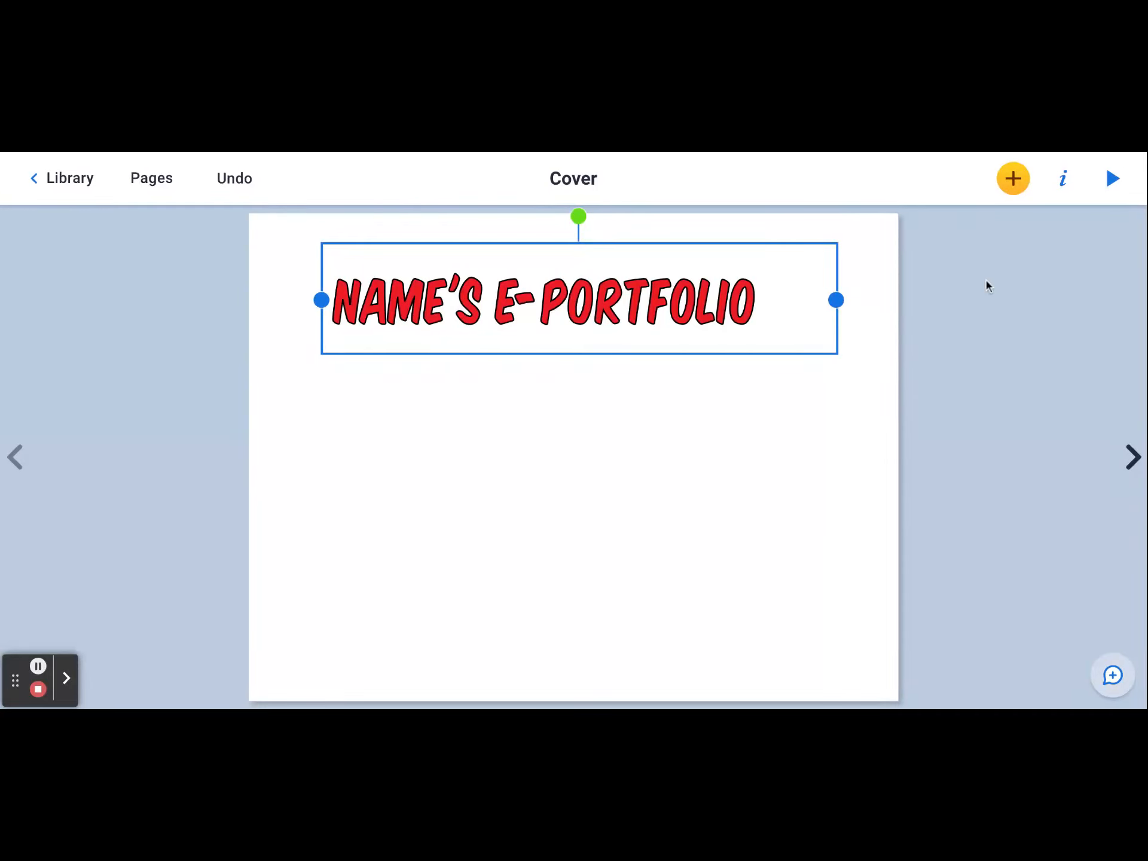
pyautogui.click(875, 257)
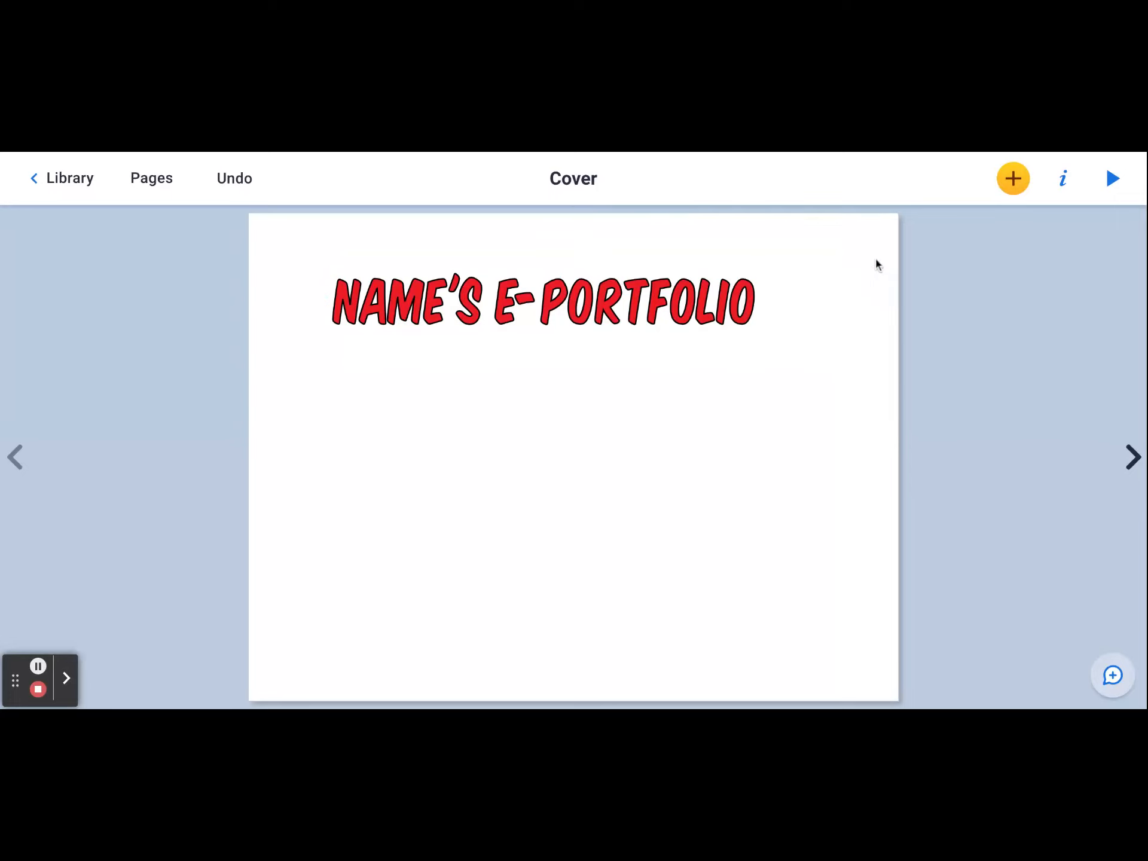
# - Add a single full-page comic panel to the cover
pyautogui.click(1016, 182)
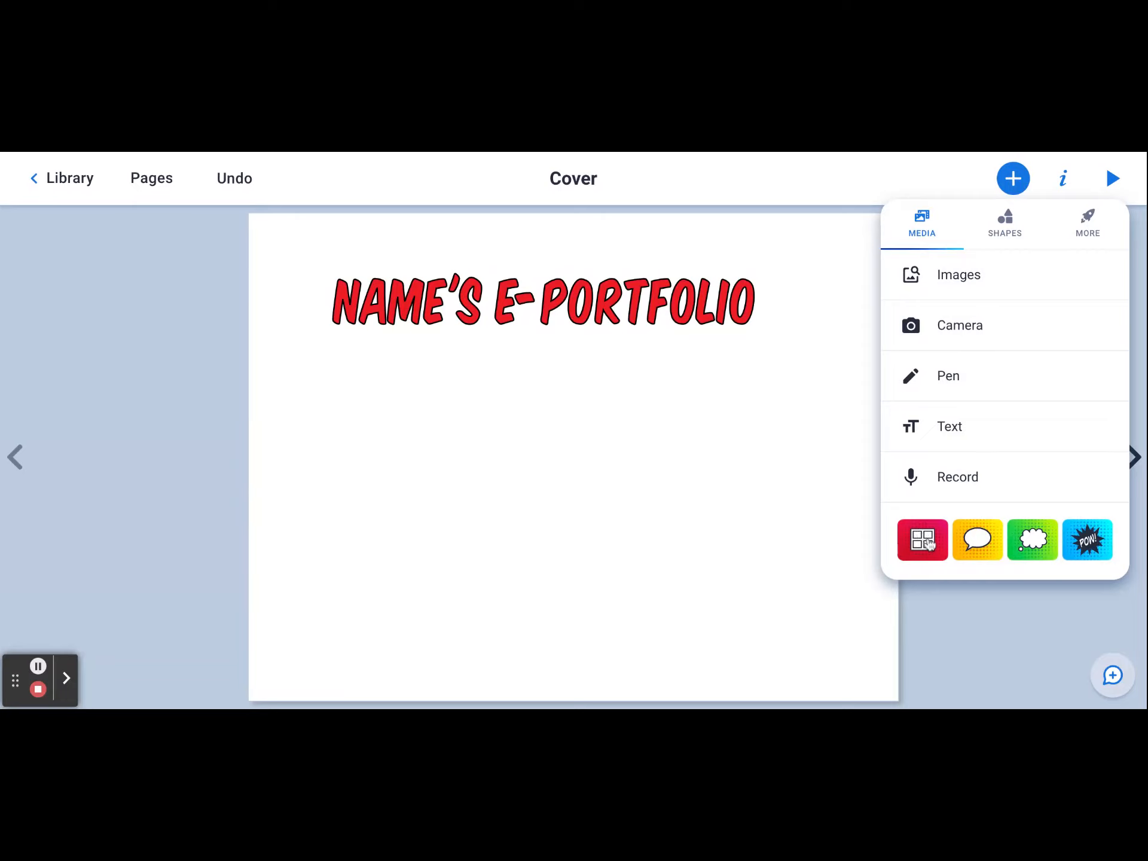
pyautogui.click(925, 541)
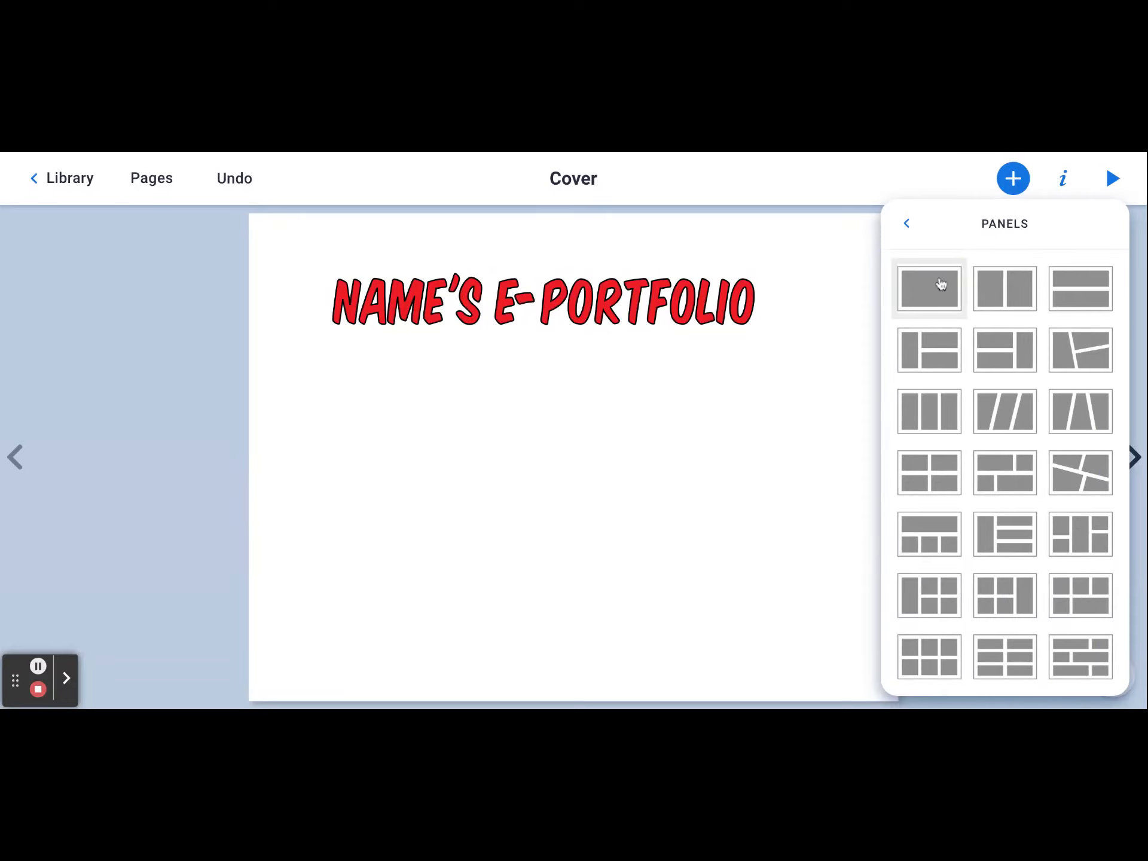
pyautogui.click(940, 280)
pyautogui.click(828, 381)
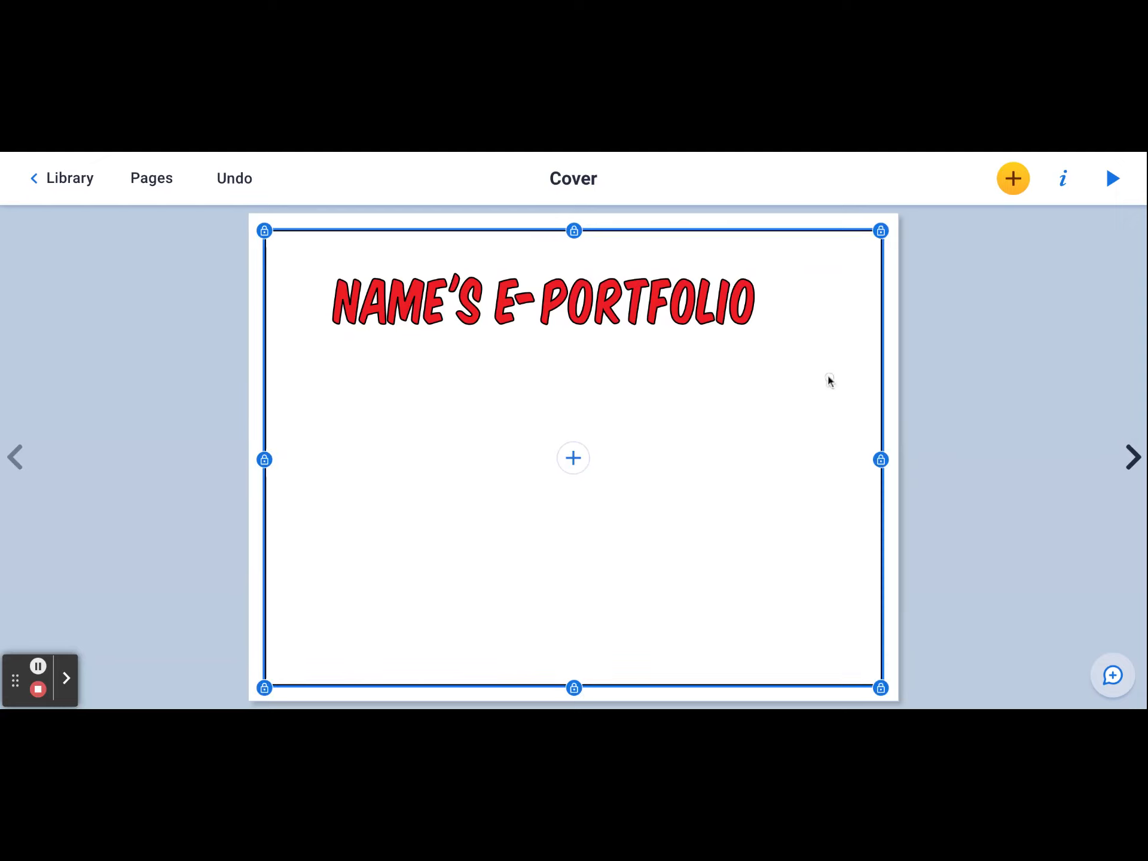
# - Unlock the panel, resize it to sit below the title, and lock it again
pyautogui.click(1062, 183)
pyautogui.click(1093, 383)
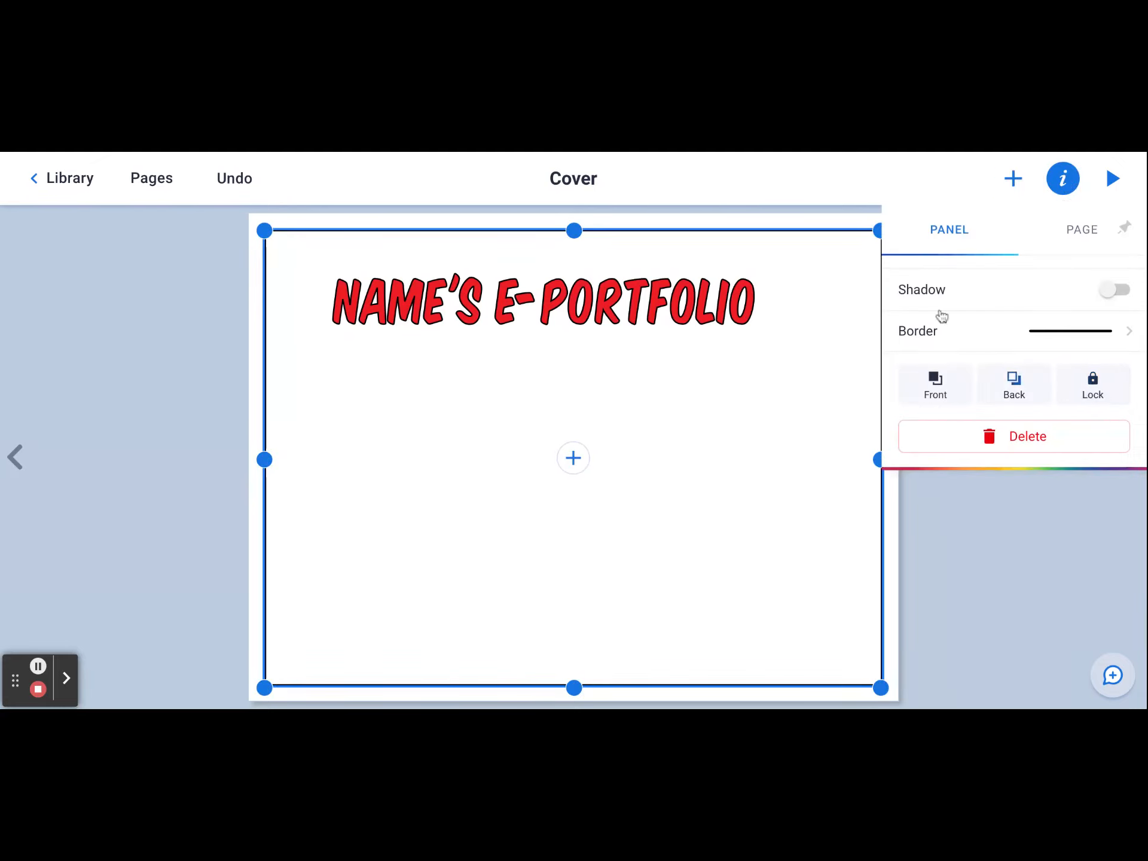
pyautogui.click(847, 314)
pyautogui.moveTo(881, 230); pyautogui.dragTo(811, 413)
pyautogui.moveTo(744, 461); pyautogui.dragTo(778, 404)
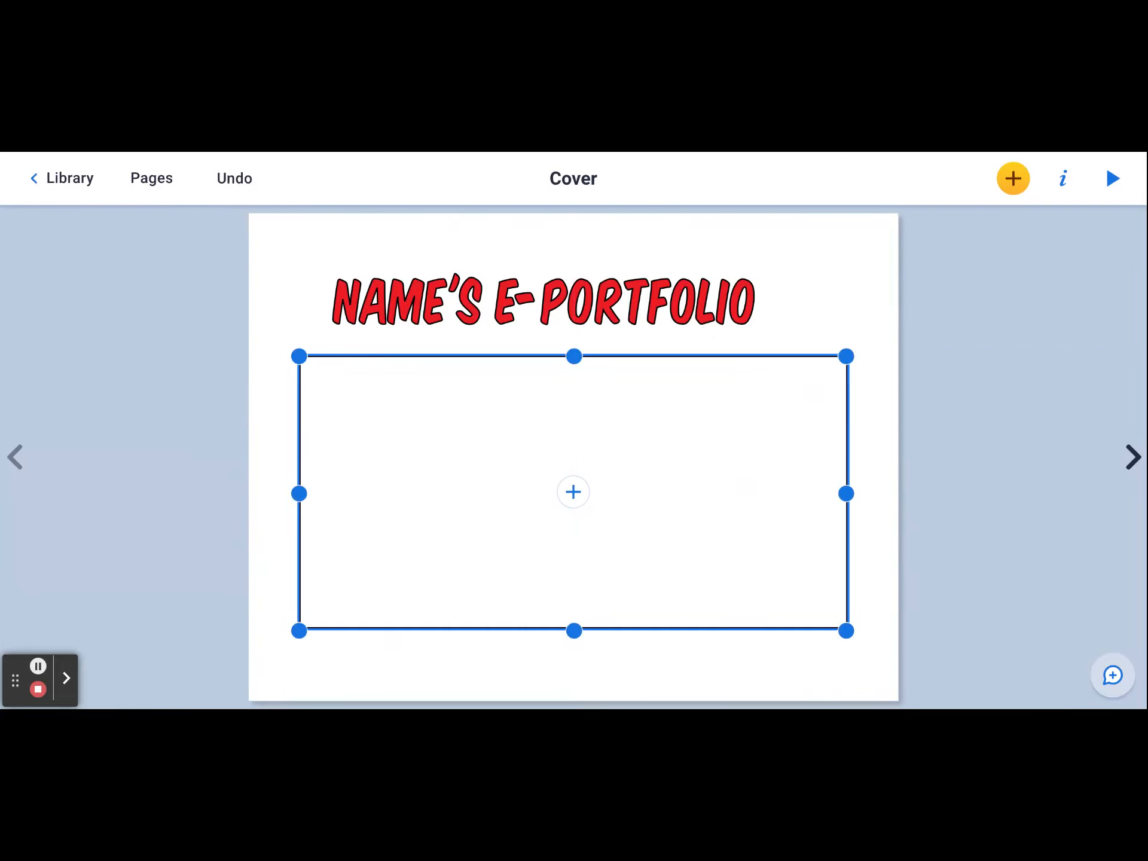
pyautogui.click(1063, 181)
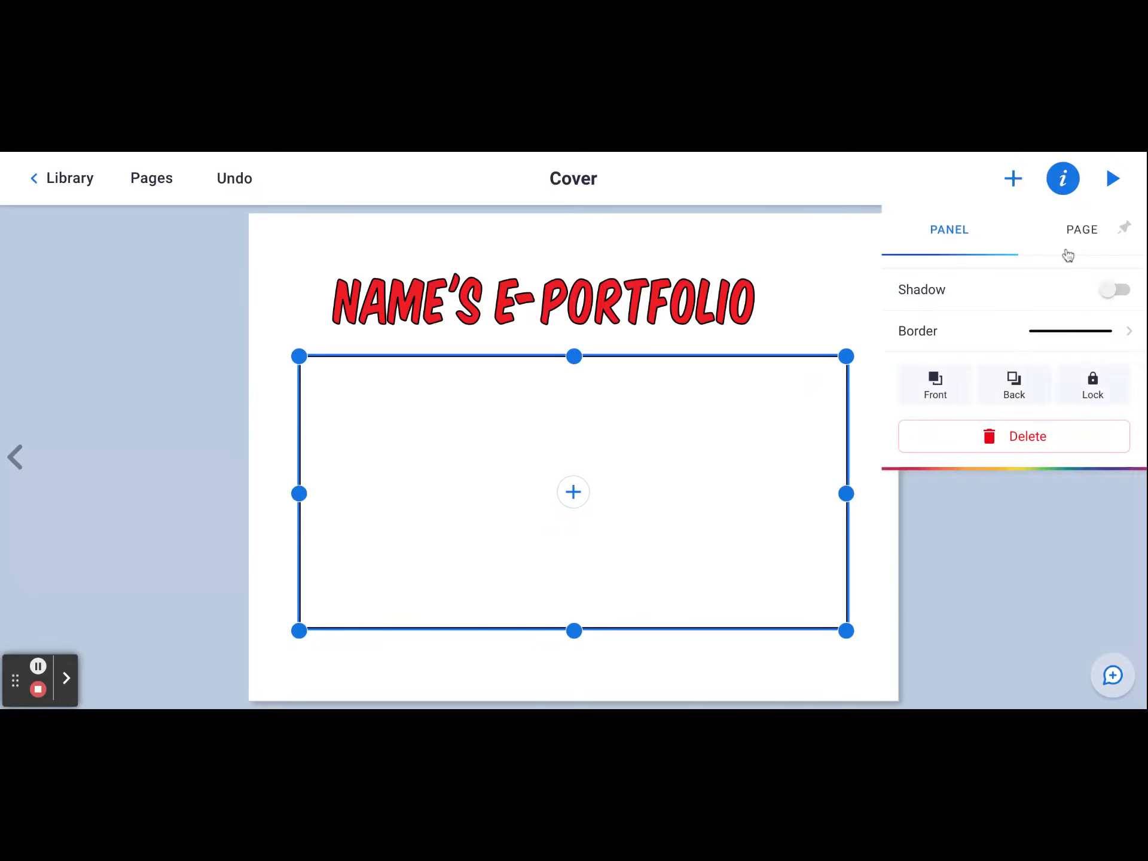
pyautogui.click(1098, 396)
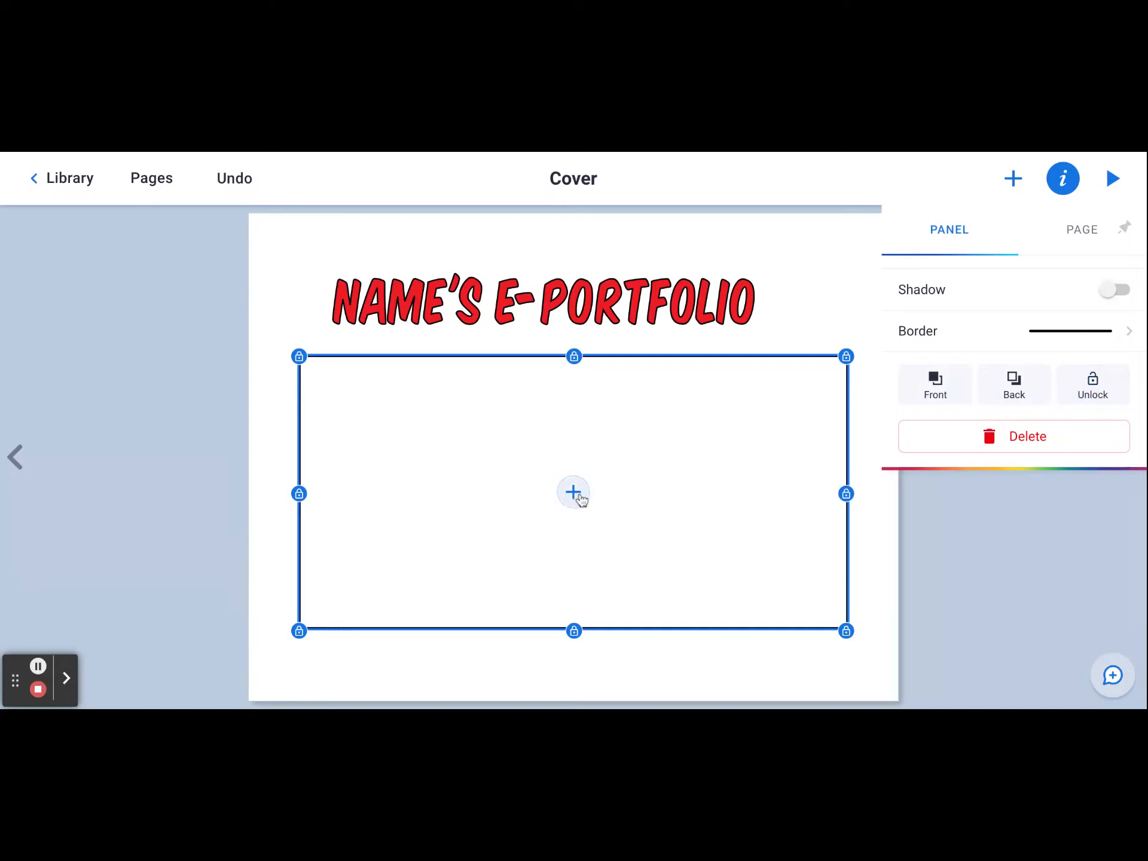
pyautogui.click(807, 263)
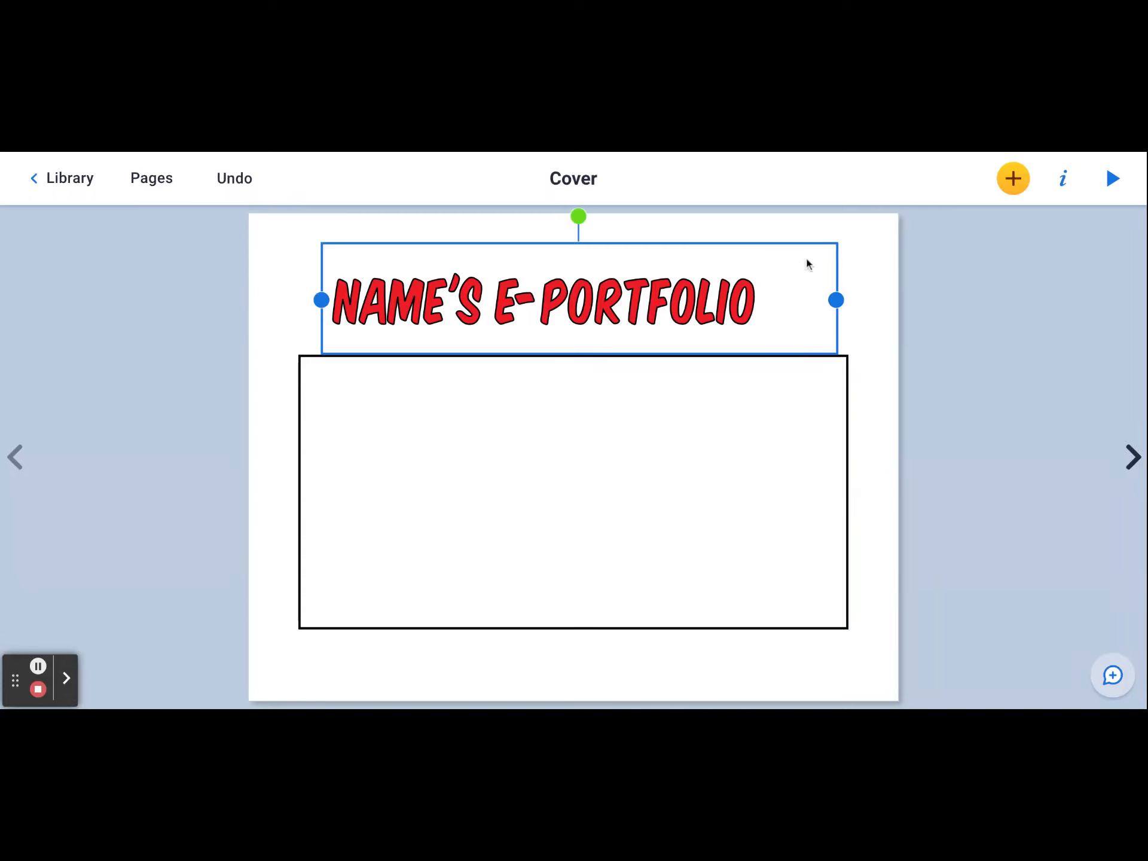
pyautogui.click(579, 477)
pyautogui.click(574, 492)
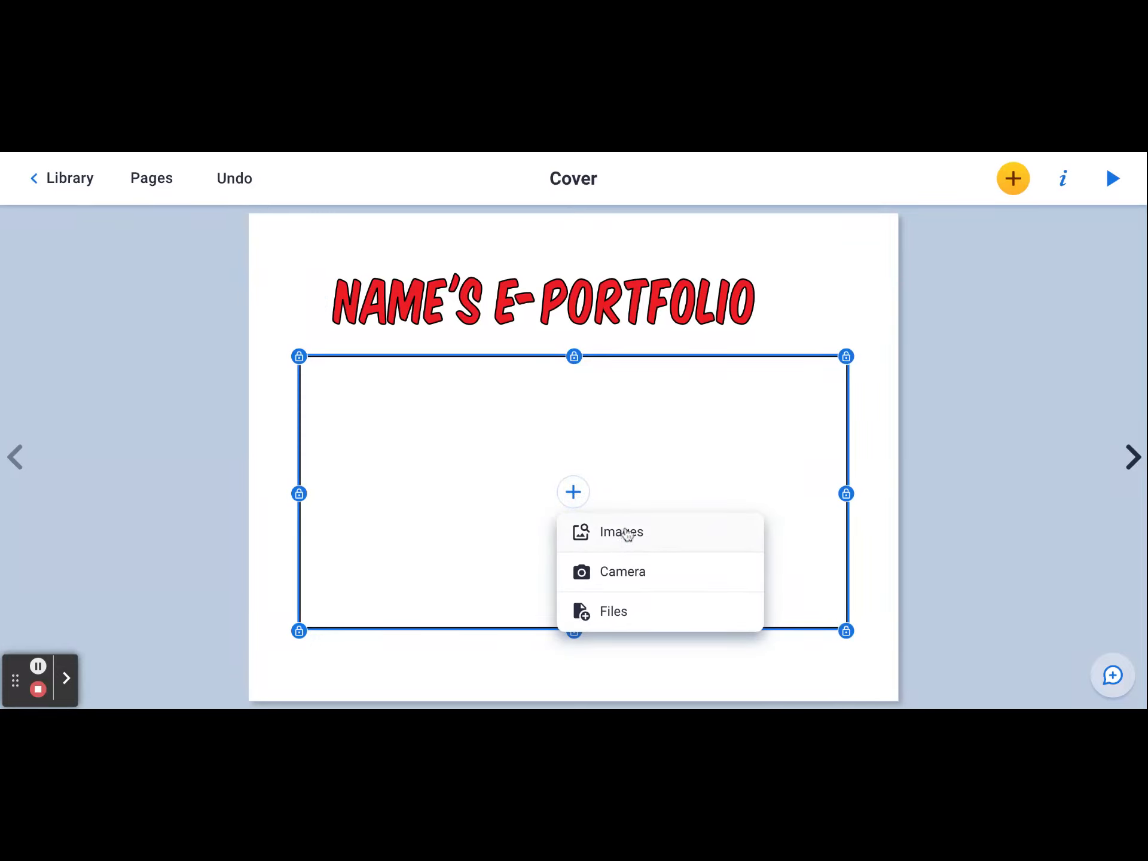
pyautogui.click(700, 676)
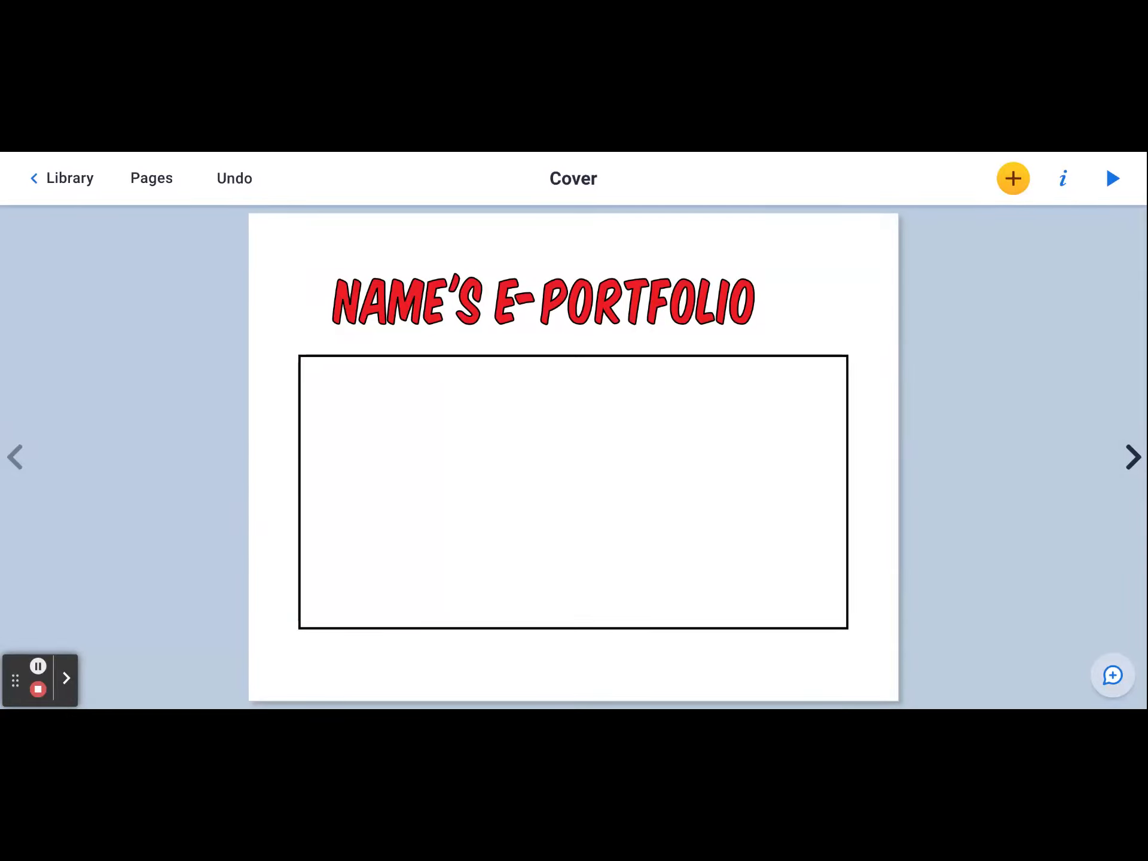
# - Add the text 'Use this page to tell me something about you.' on page 2, then delete that text box
pyautogui.click(1134, 460)
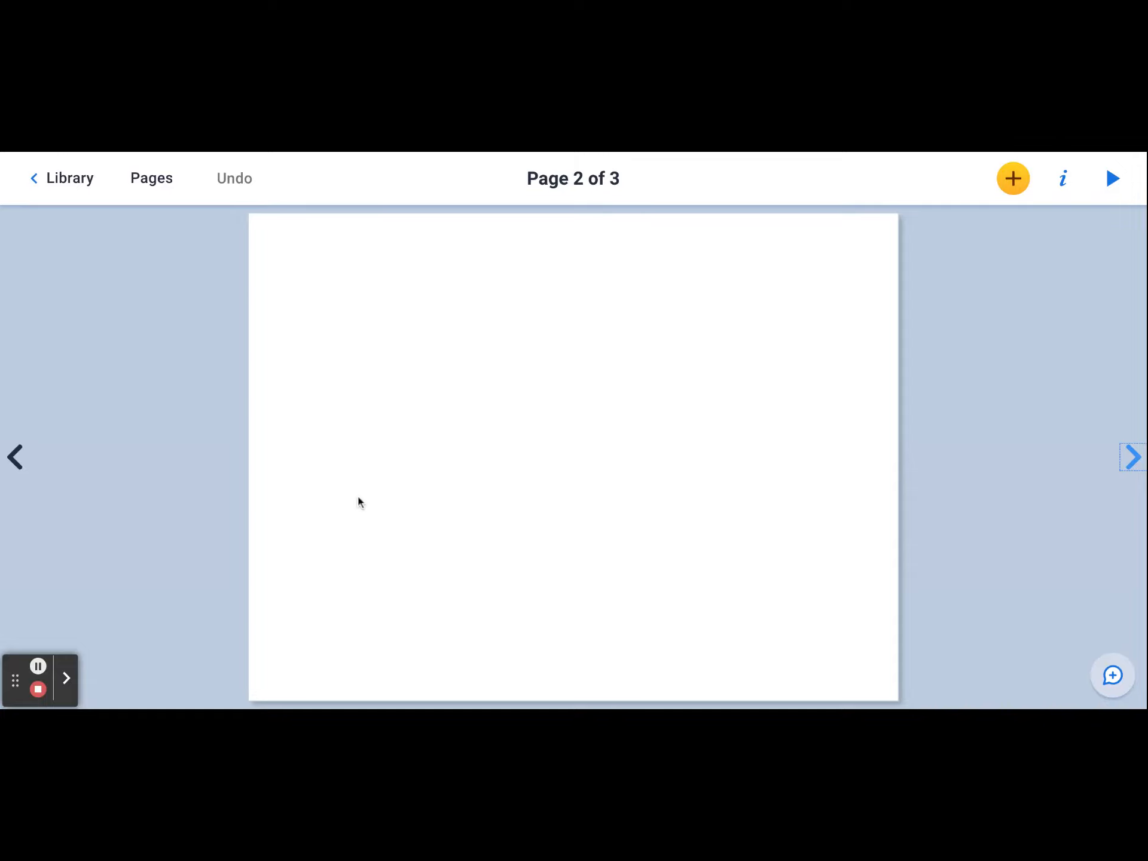
pyautogui.click(1015, 182)
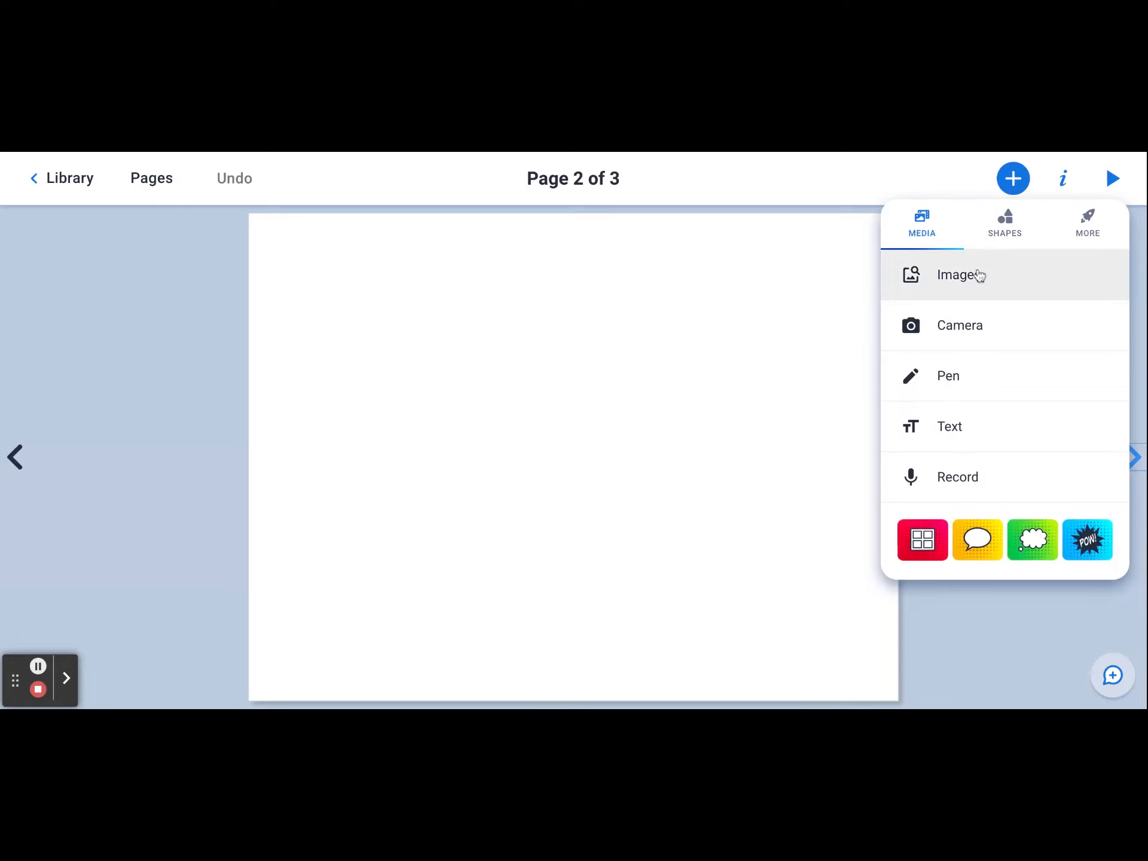
pyautogui.click(963, 425)
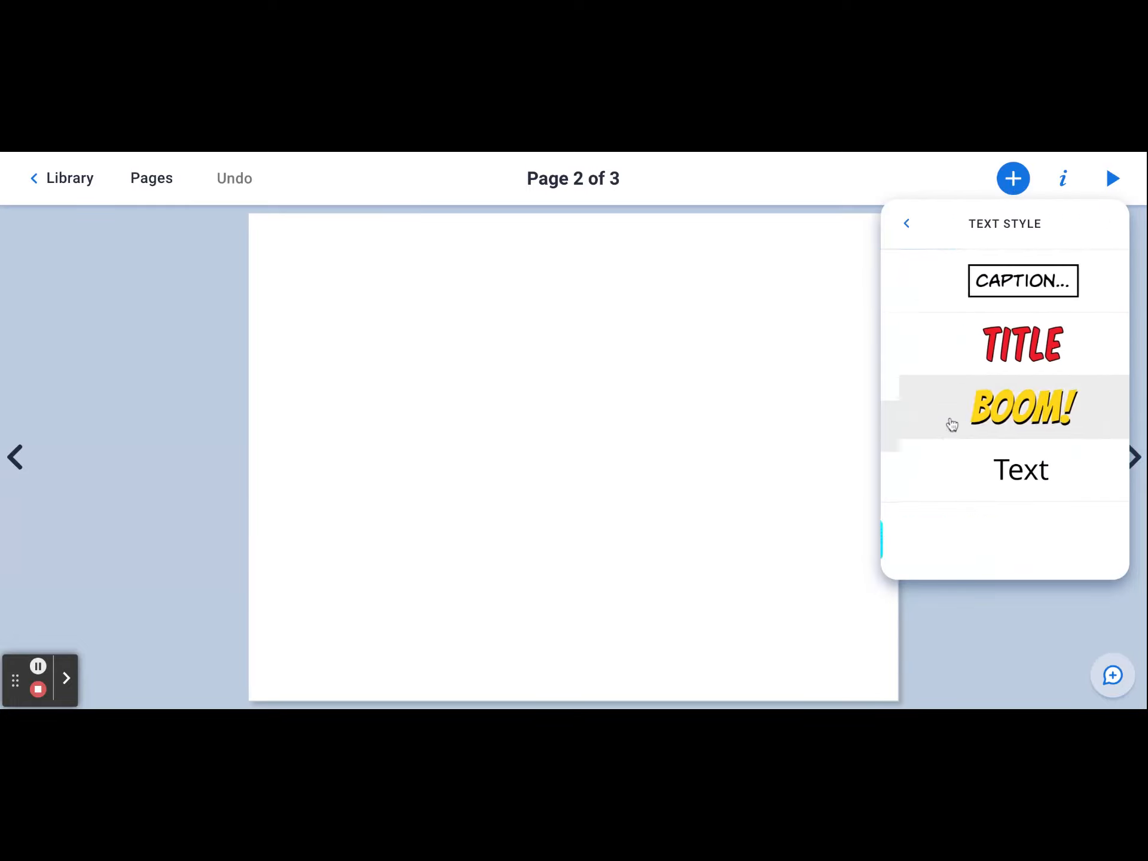
pyautogui.click(994, 465)
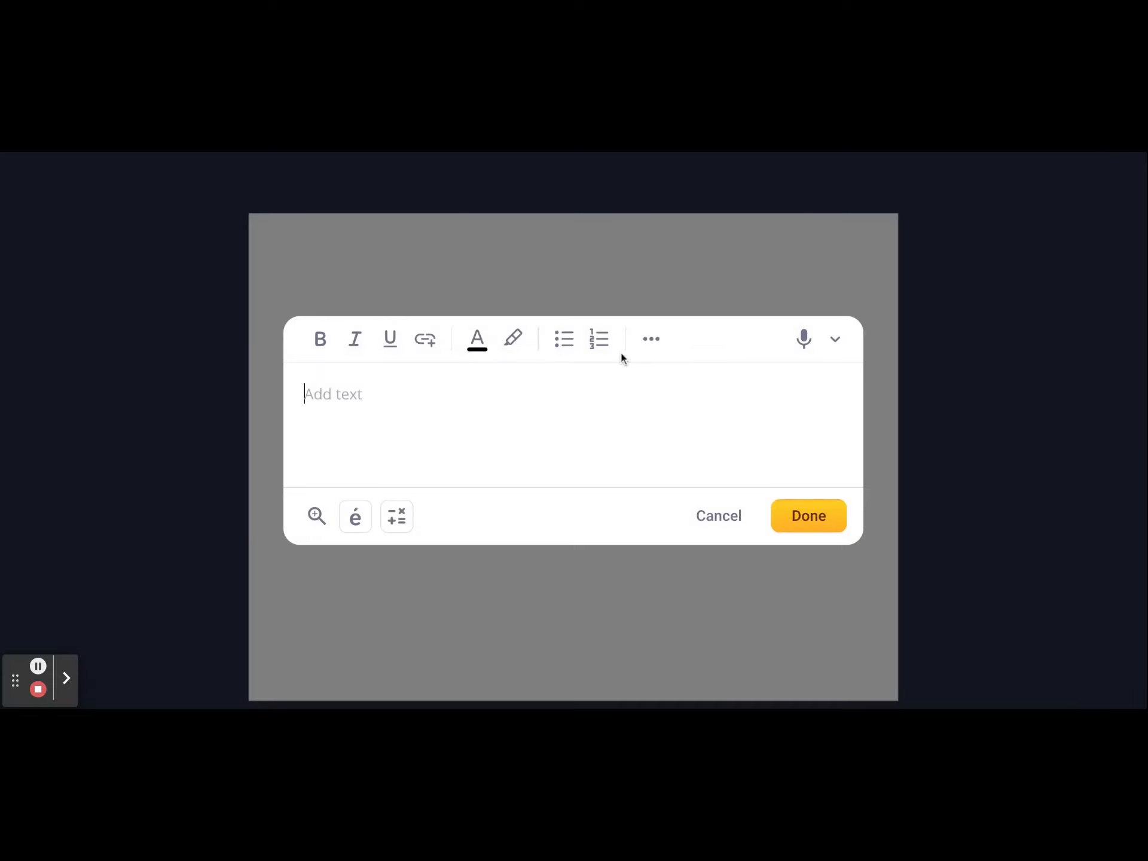
pyautogui.write('Use this page to tell m')
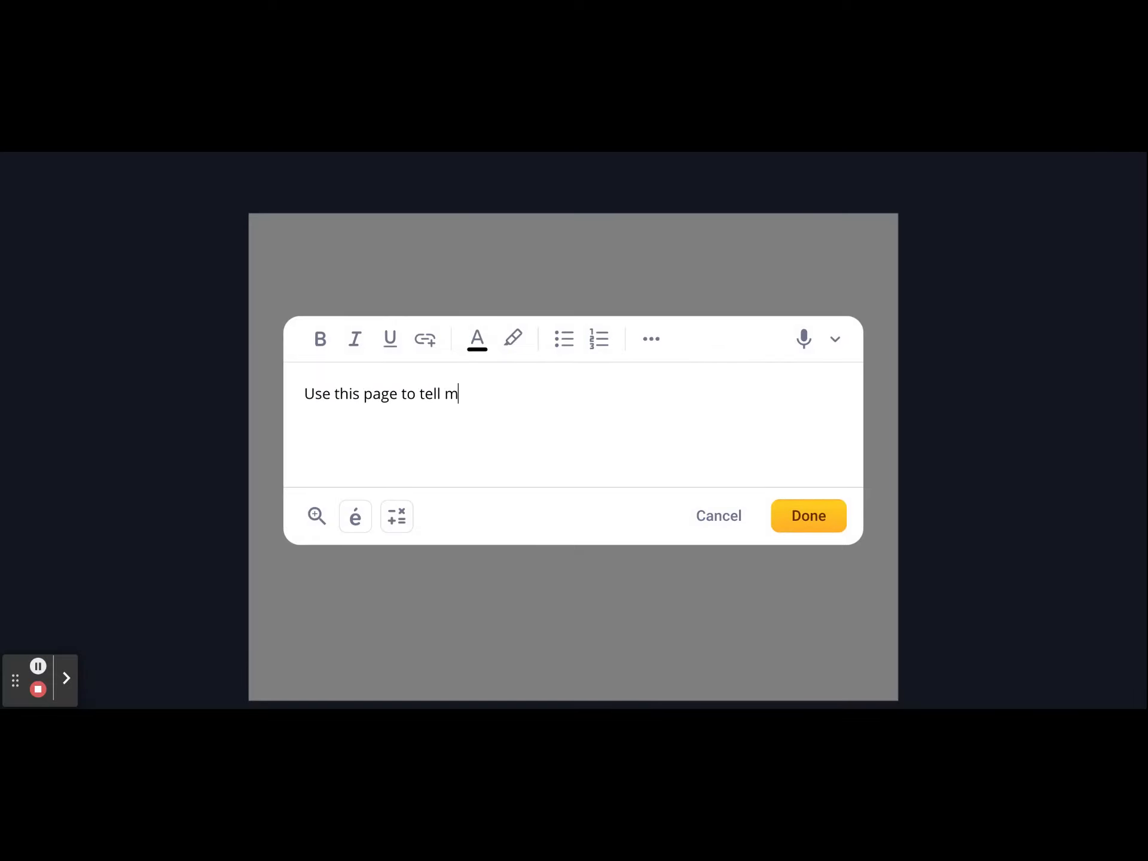
pyautogui.write('e something about you')
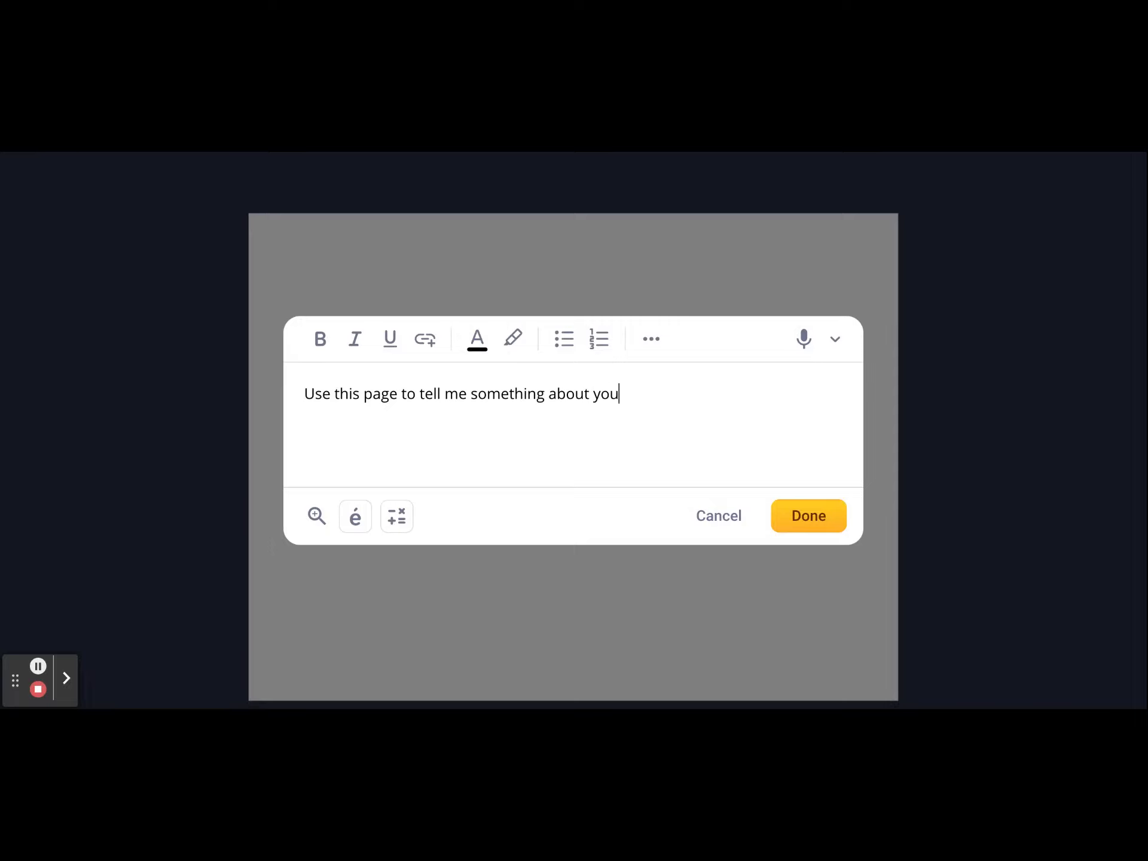
pyautogui.write('.')
pyautogui.click(832, 515)
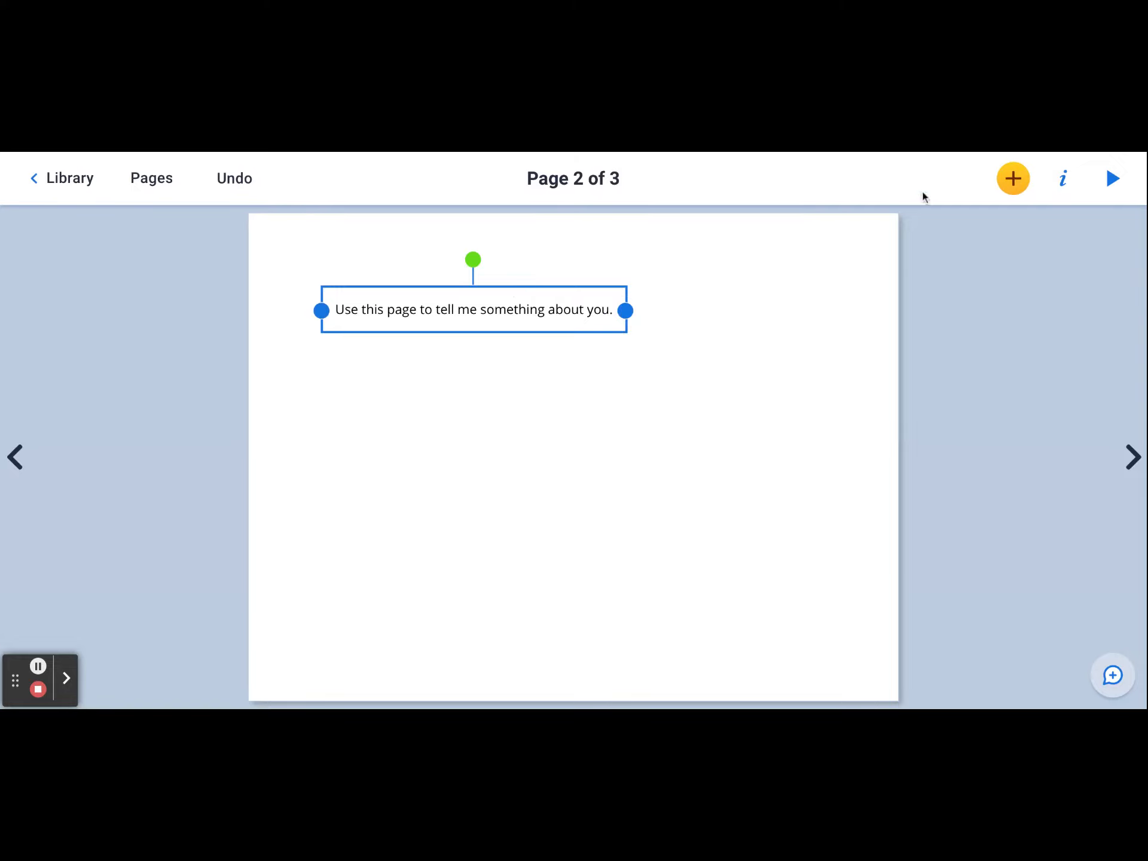
pyautogui.click(1065, 179)
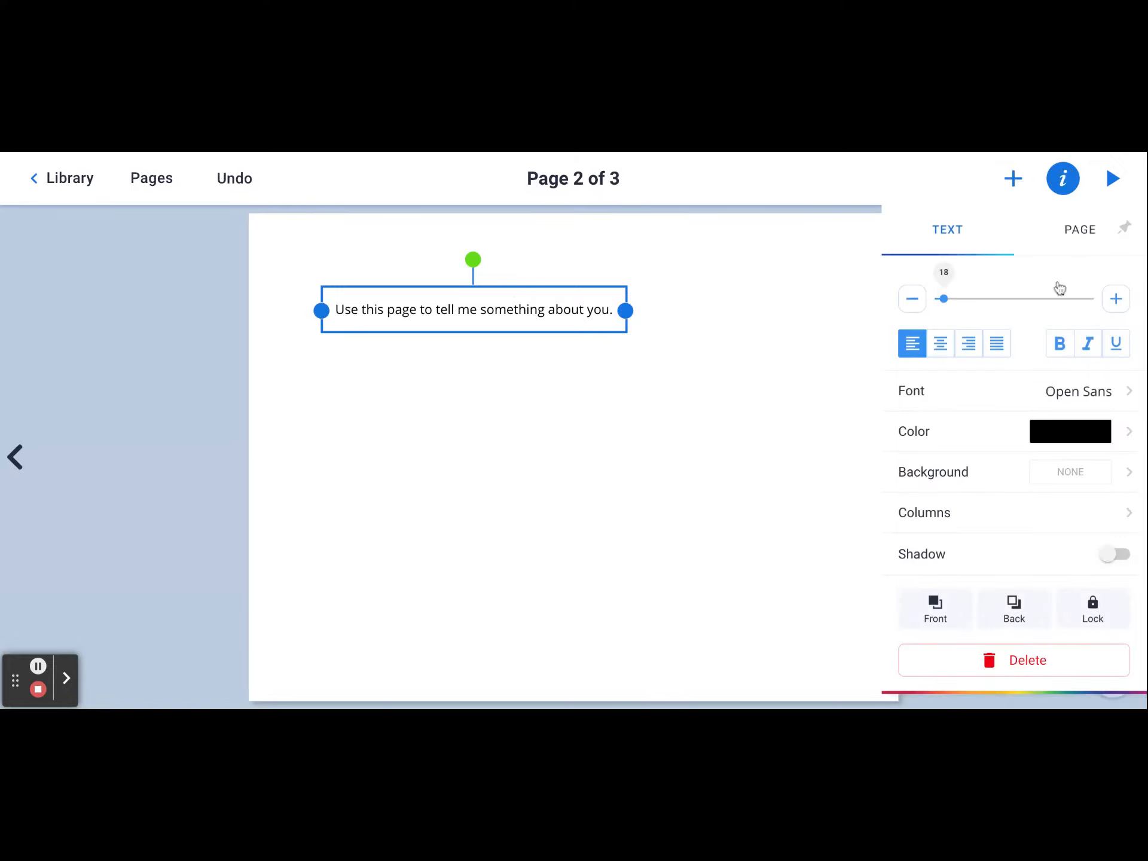
pyautogui.click(1060, 664)
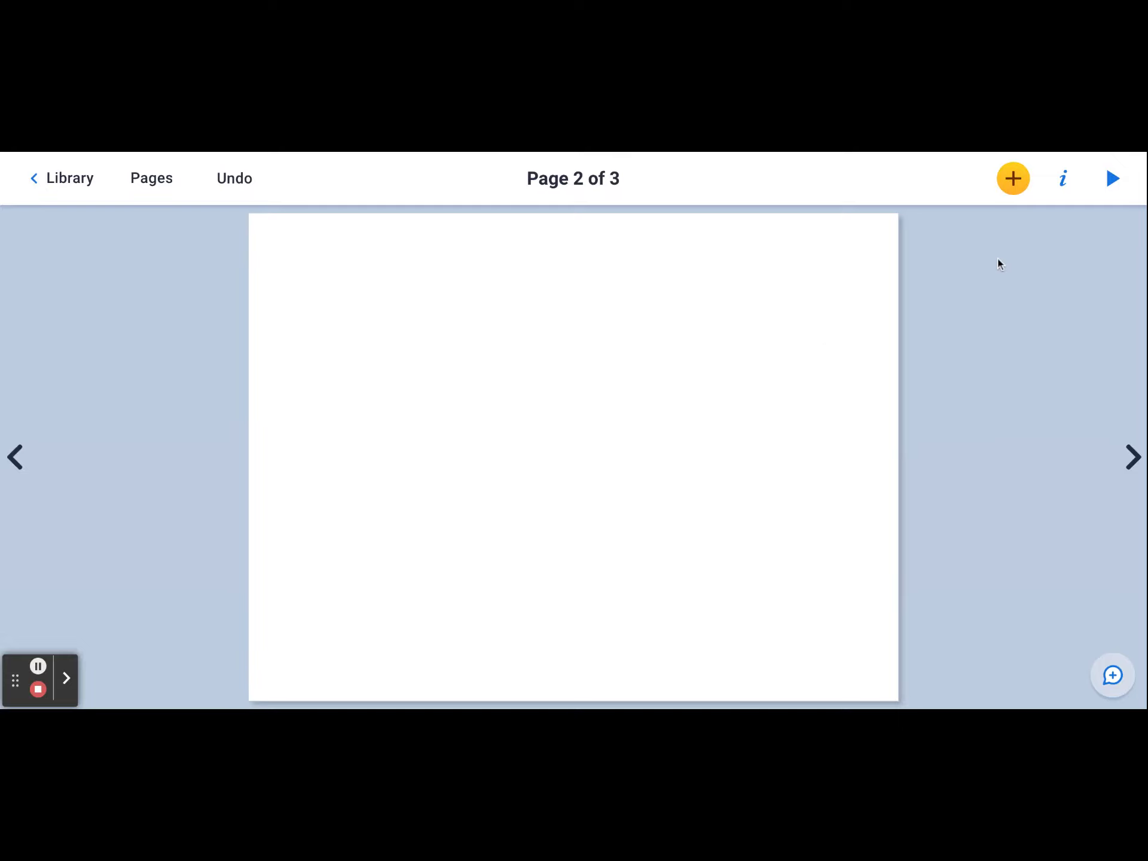
# - Add the plain text 'Tell me how you counted to 1000 by 10s' on page 2 and move it to the upper-left corner
pyautogui.click(1017, 181)
pyautogui.click(981, 428)
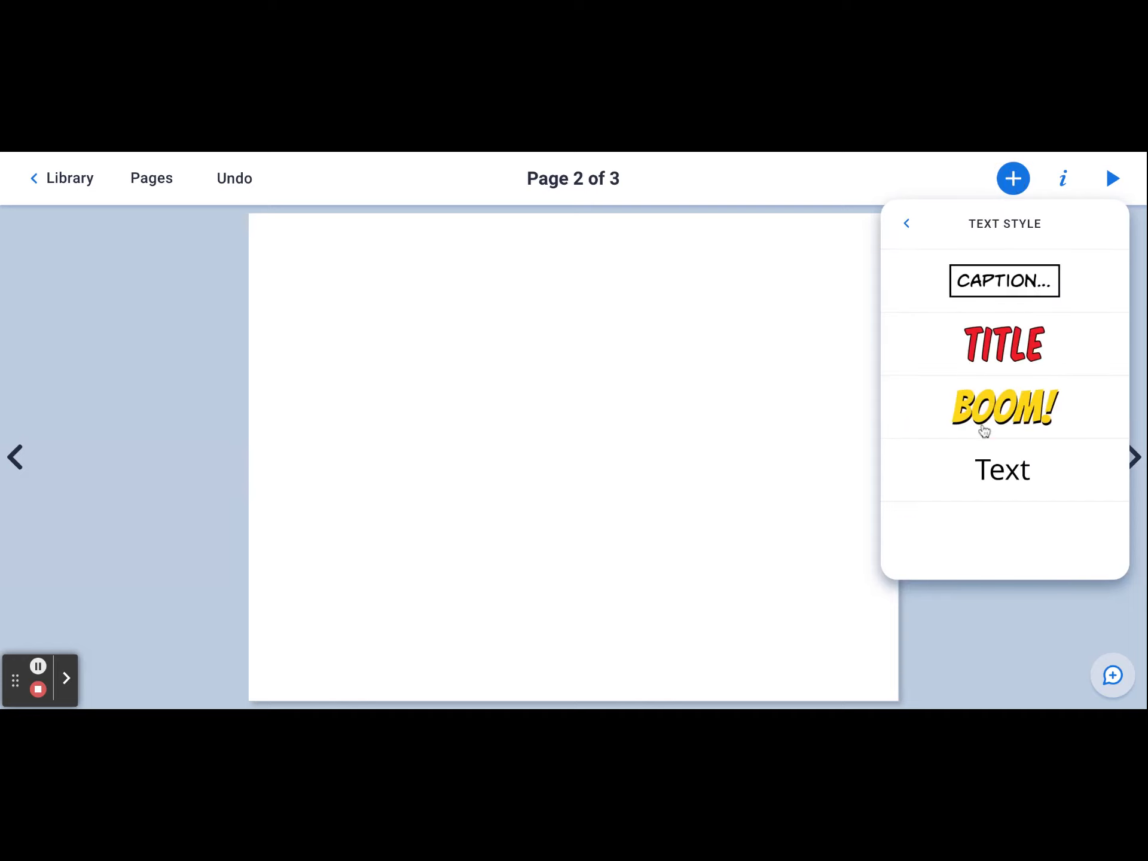
pyautogui.click(1000, 461)
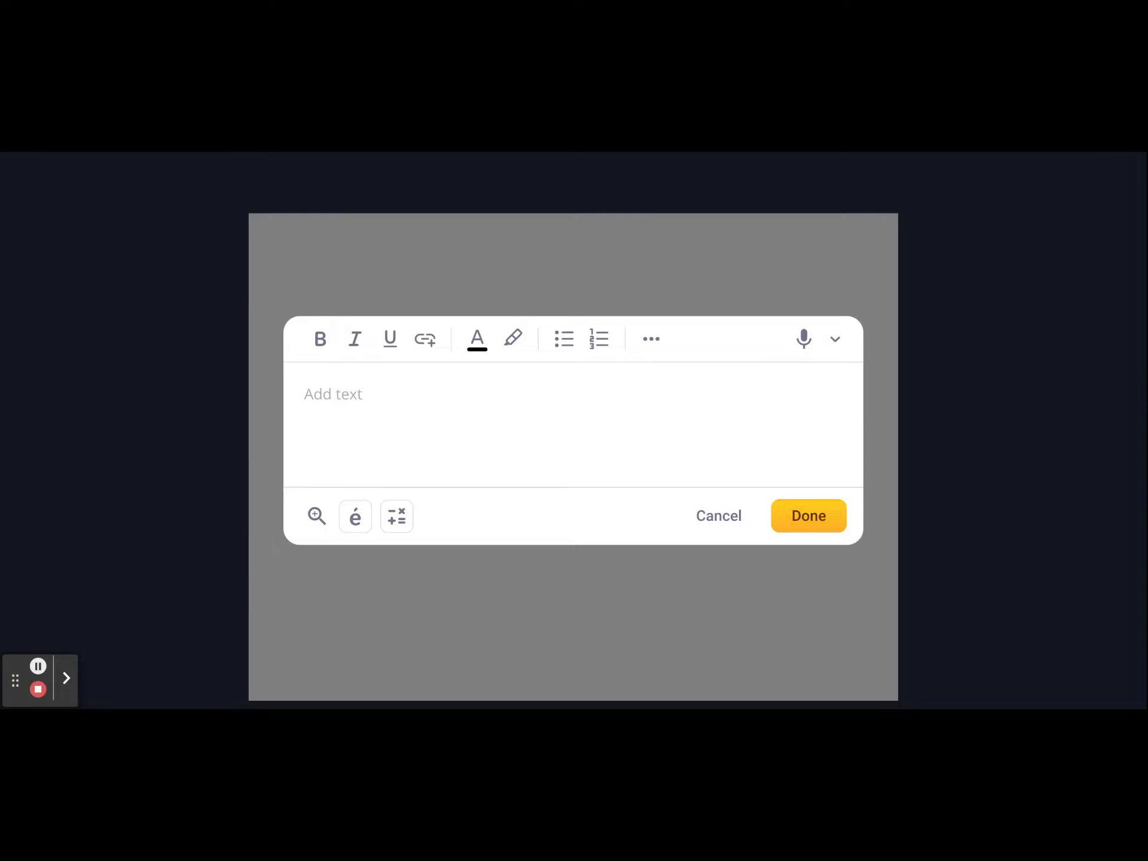
pyautogui.write('Tell me how you count')
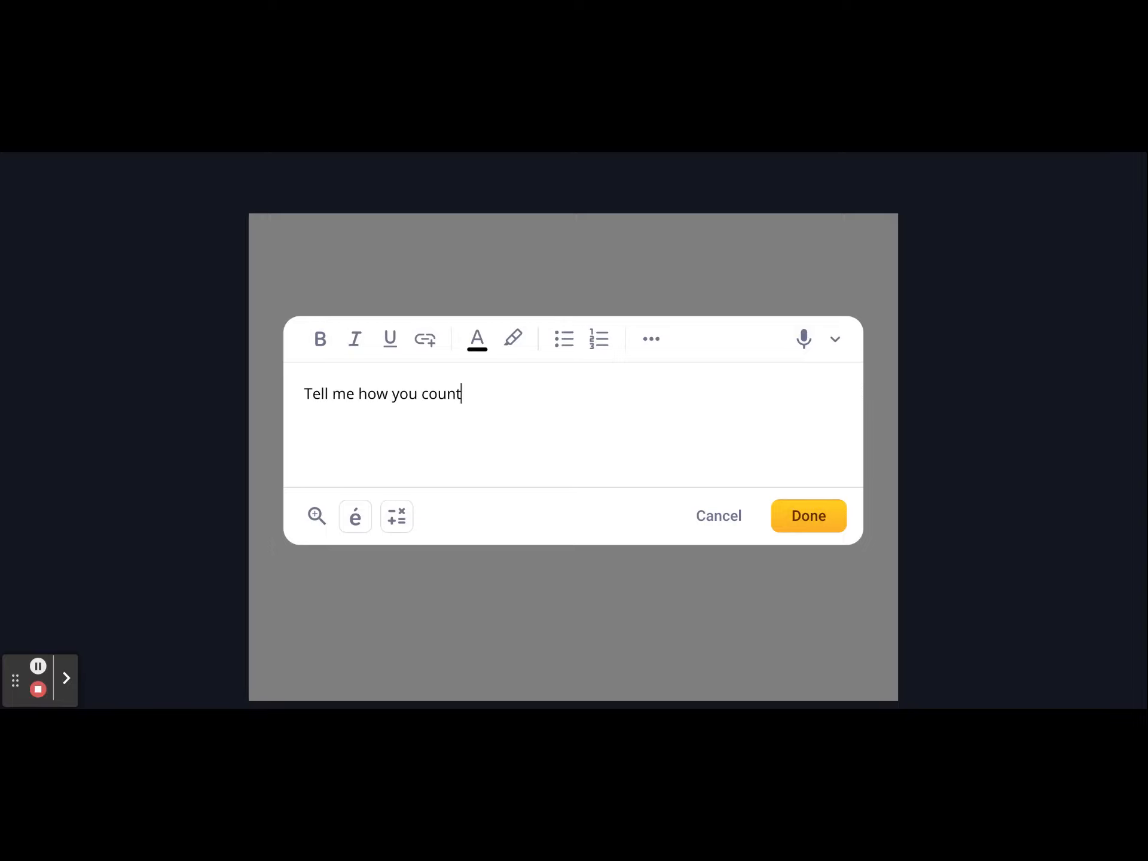
pyautogui.write('ed to 1000 by 10s')
pyautogui.click(802, 517)
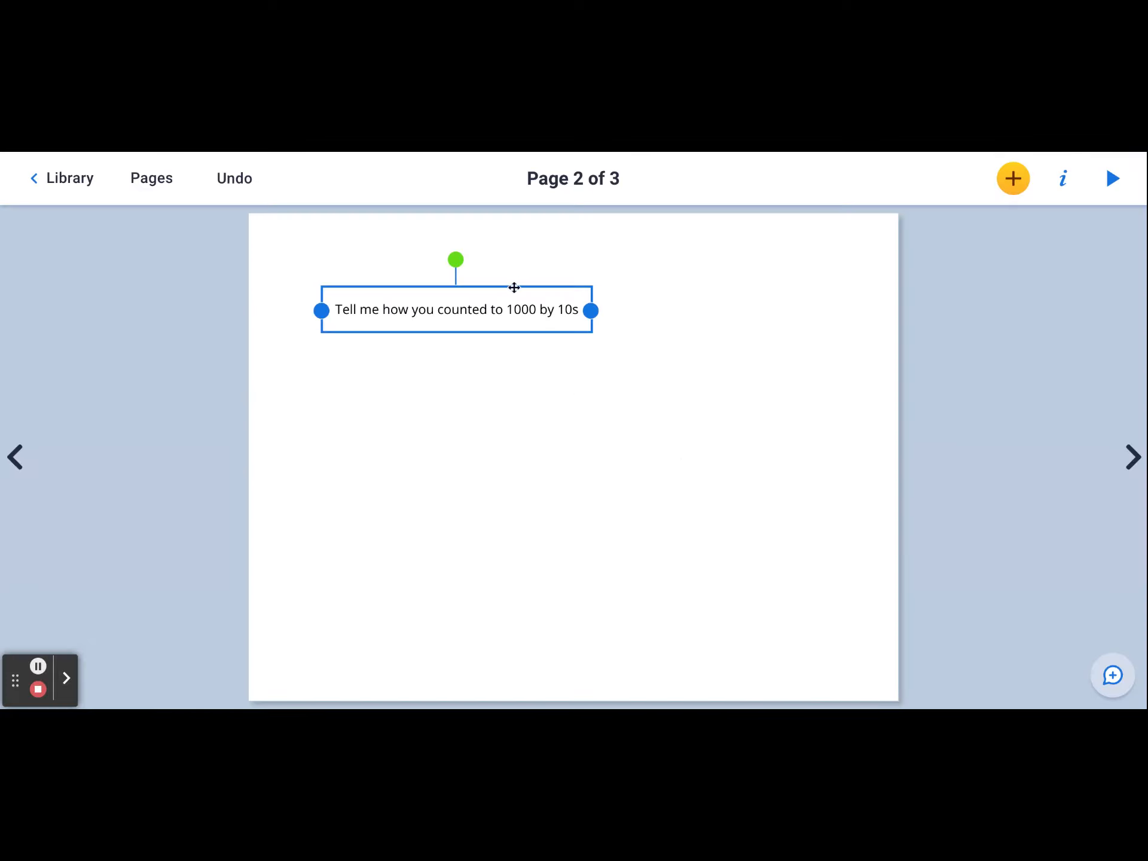
pyautogui.moveTo(514, 287); pyautogui.dragTo(462, 241)
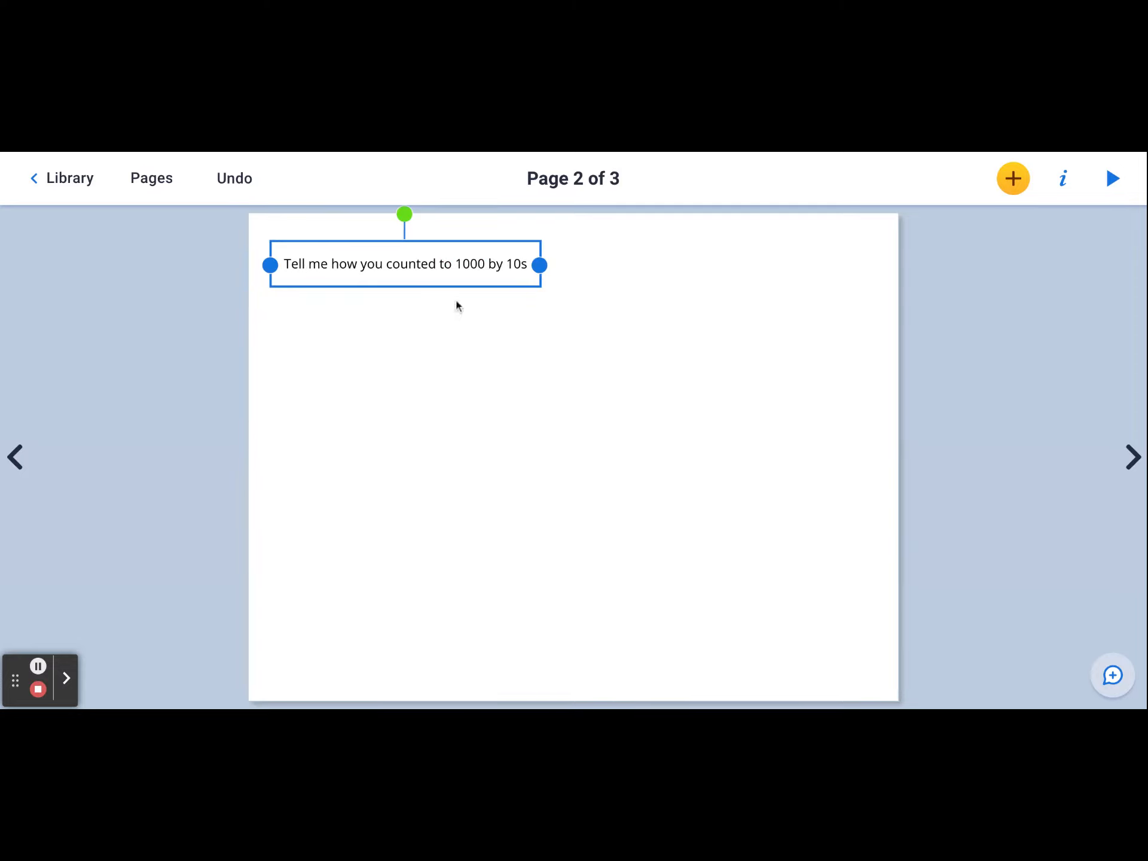
# - Search the shapes library for unifix
pyautogui.click(1012, 182)
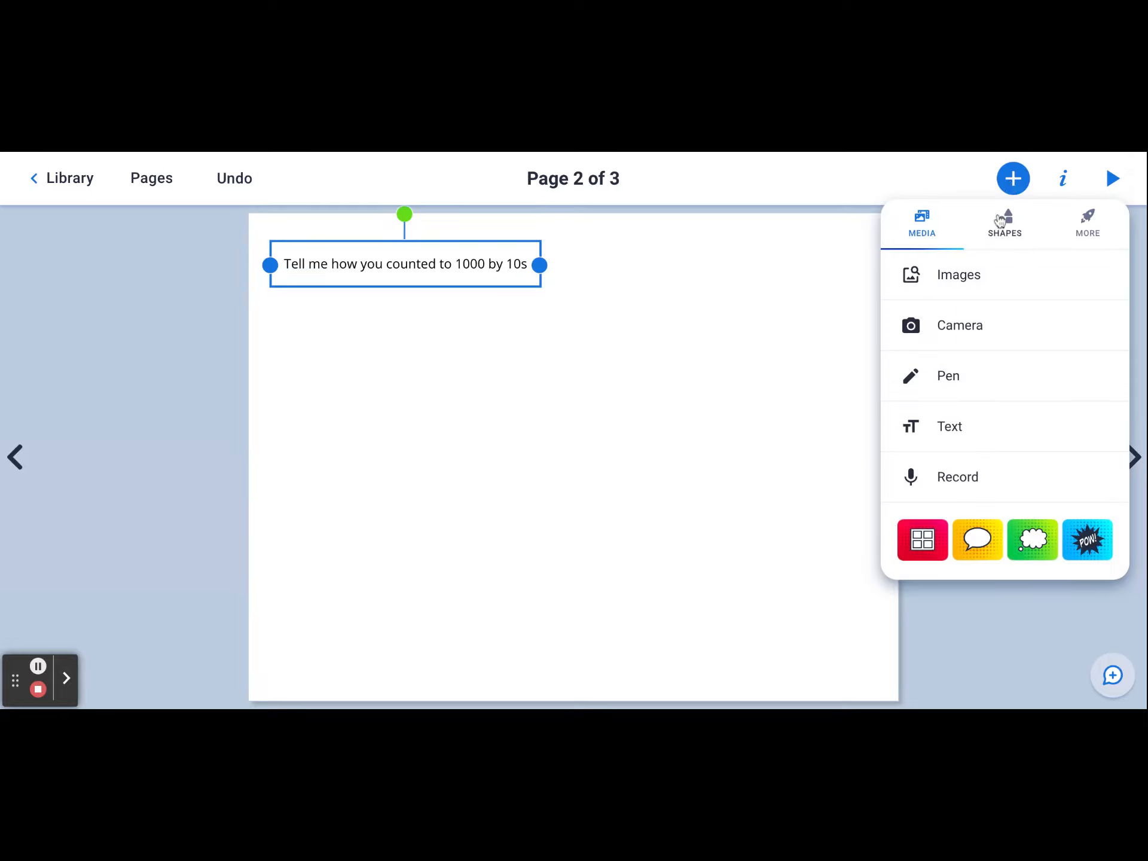
pyautogui.click(1009, 225)
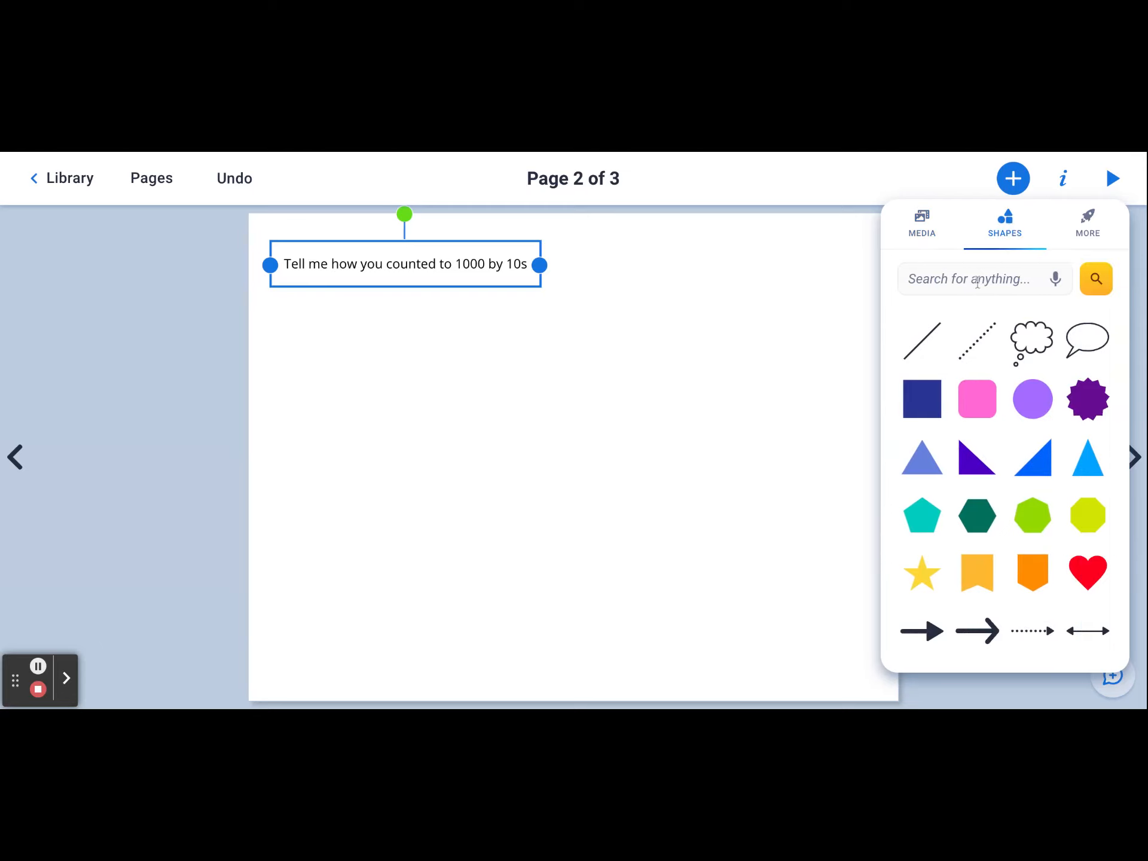
pyautogui.click(977, 281)
pyautogui.write('unif')
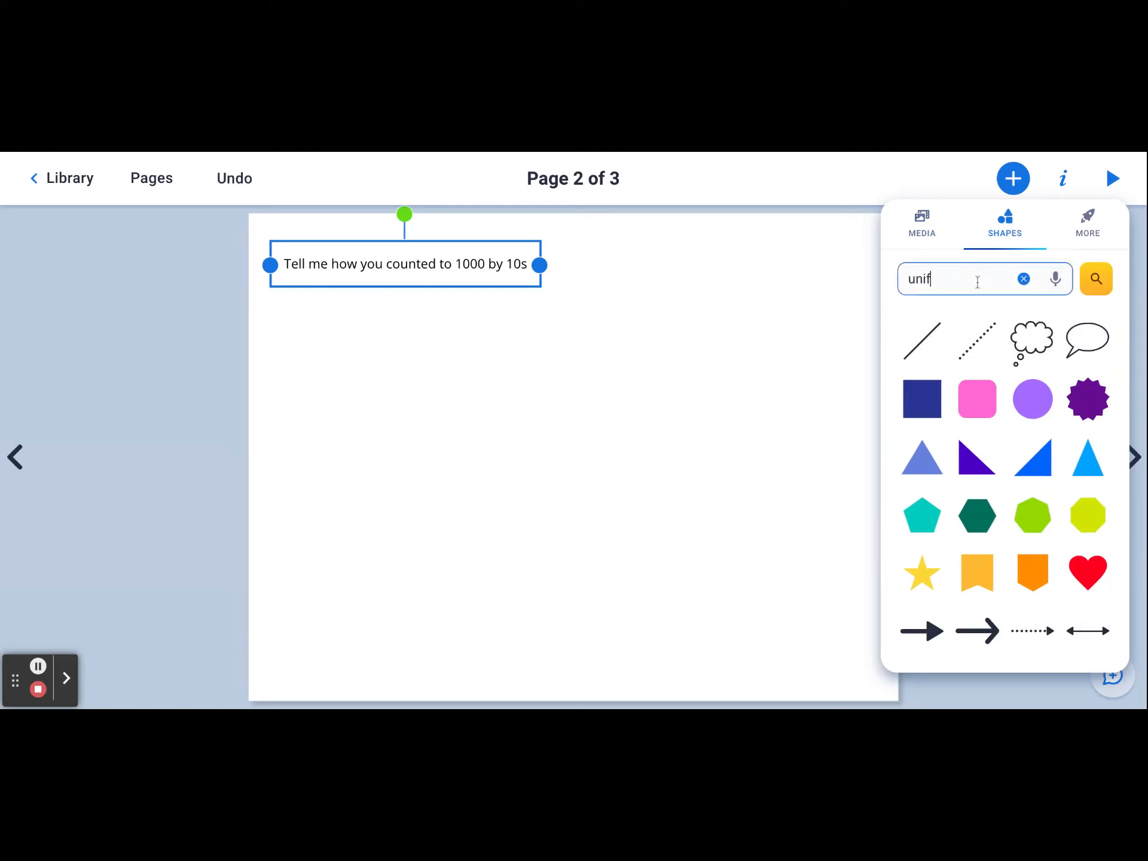
pyautogui.write('ix')
pyautogui.press('Return')
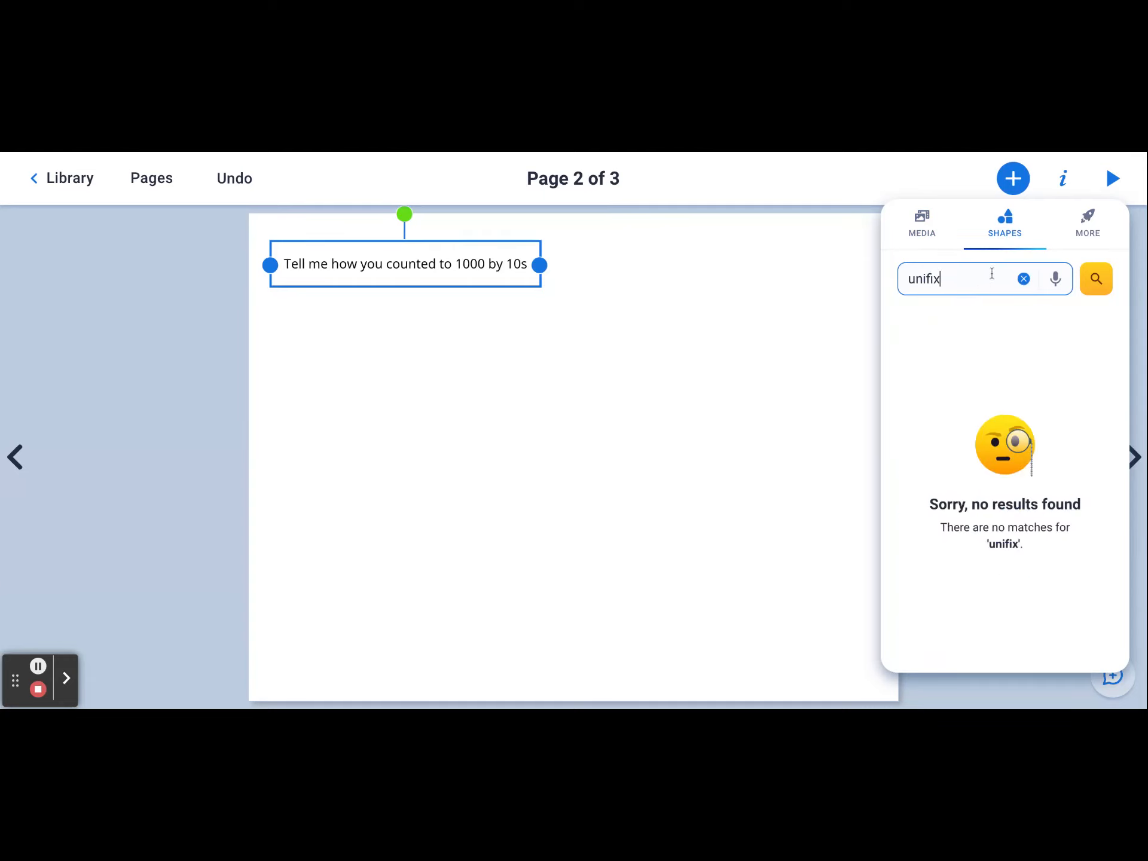
# - Search the shapes for cubes, insert the three stacked cubes shape, and move it to the page's lower-left corner
pyautogui.press('BackSpace')
pyautogui.press('BackSpace')
pyautogui.press('BackSpace')
pyautogui.press('BackSpace')
pyautogui.press('BackSpace')
pyautogui.press('BackSpace')
pyautogui.write('cubes')
pyautogui.press('Return')
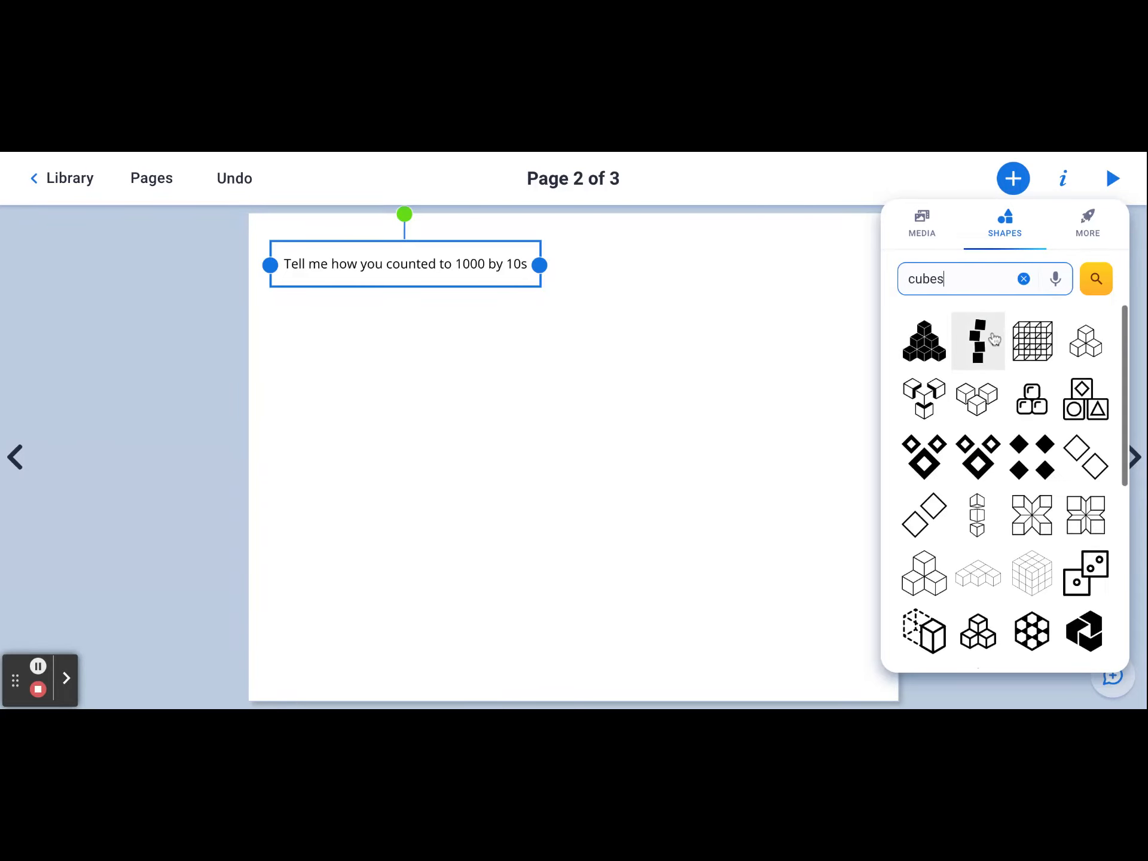
pyautogui.click(916, 589)
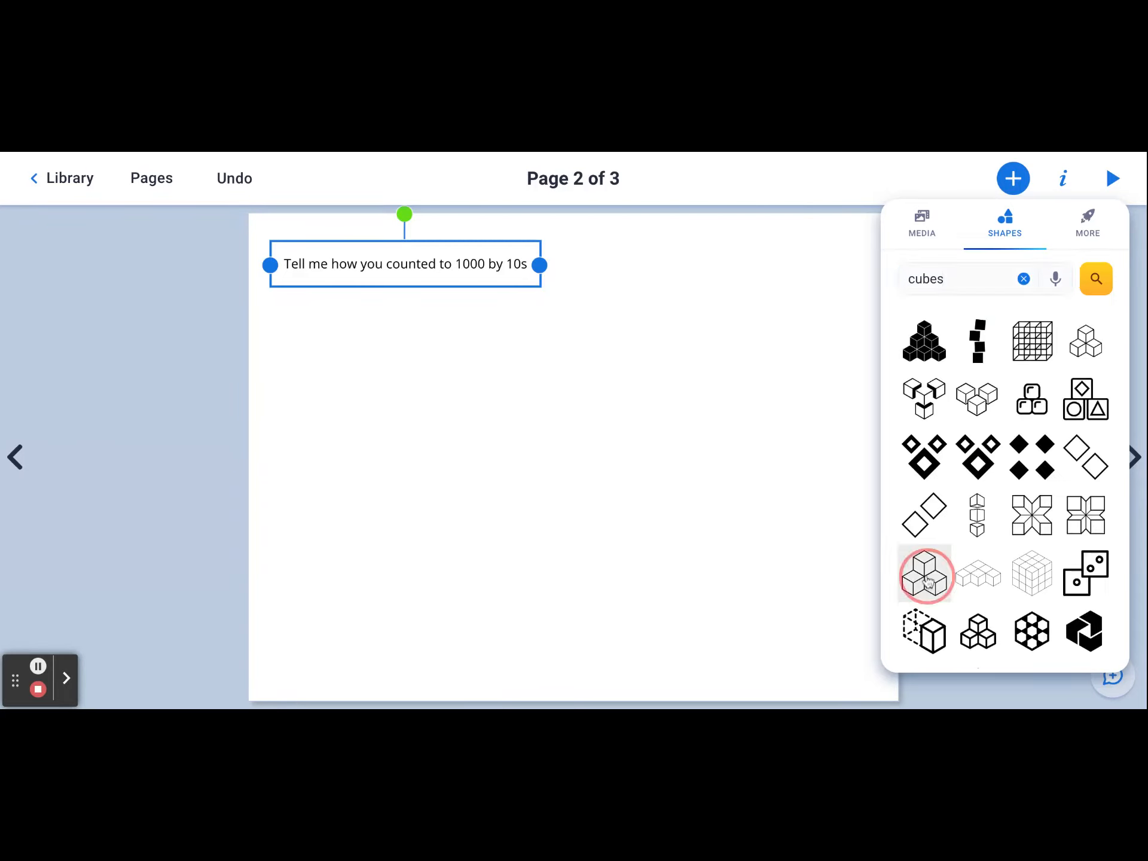
pyautogui.click(571, 455)
pyautogui.moveTo(571, 454); pyautogui.dragTo(342, 579)
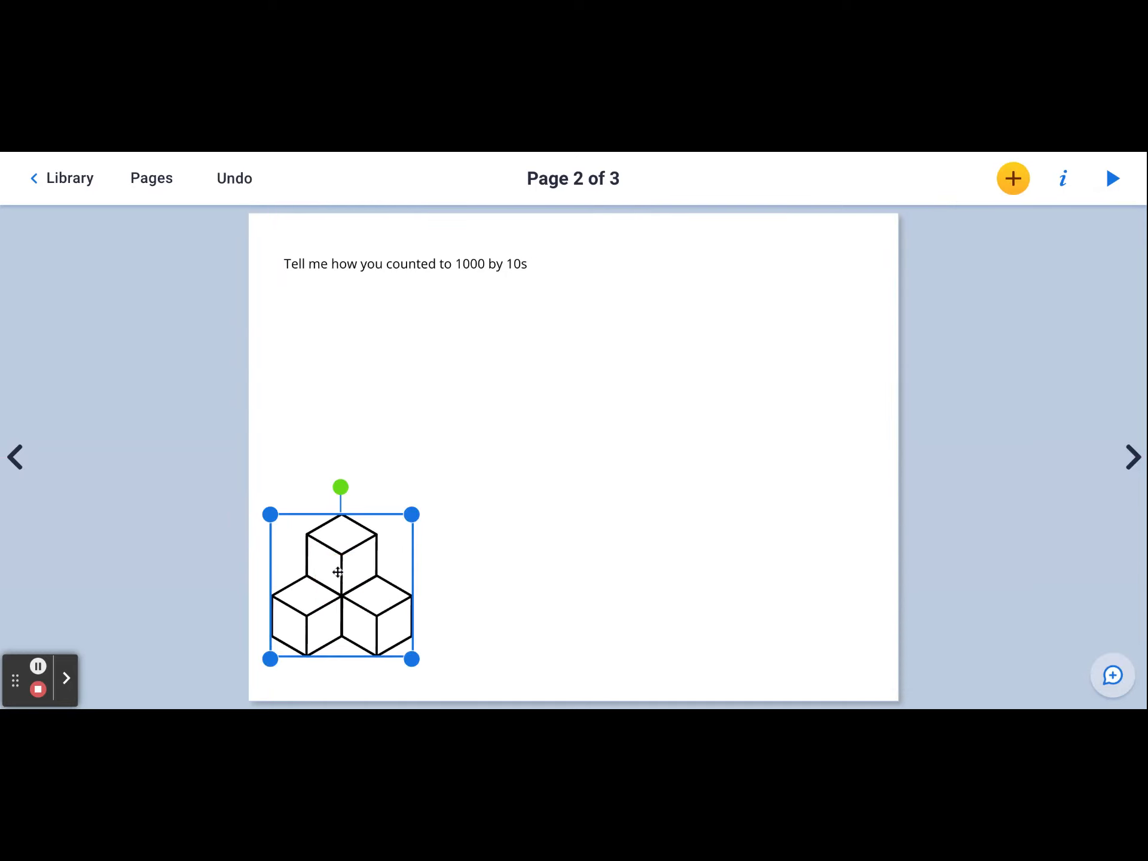
# - Lock the cubes shape, switch on Prevent unlocking, and deselect it
pyautogui.click(1063, 178)
pyautogui.click(1093, 495)
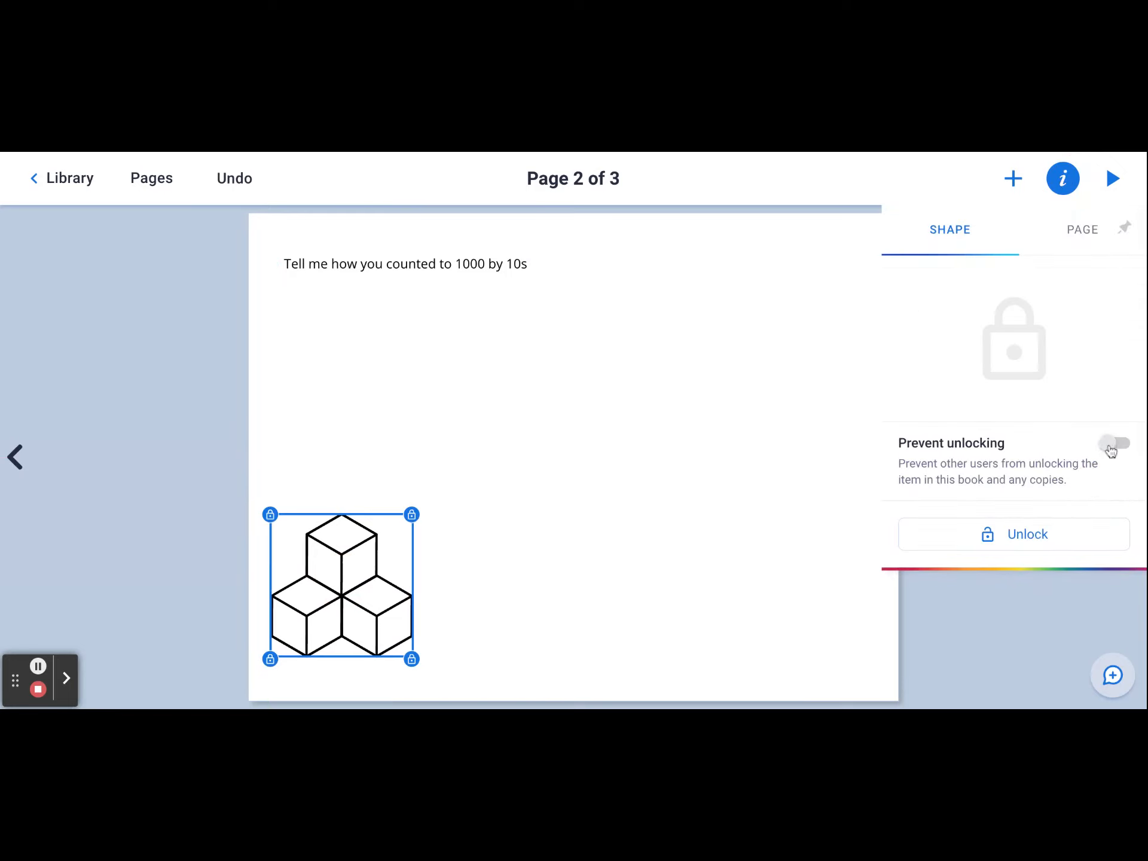
pyautogui.click(1118, 444)
pyautogui.click(1111, 449)
pyautogui.click(1122, 444)
pyautogui.click(723, 518)
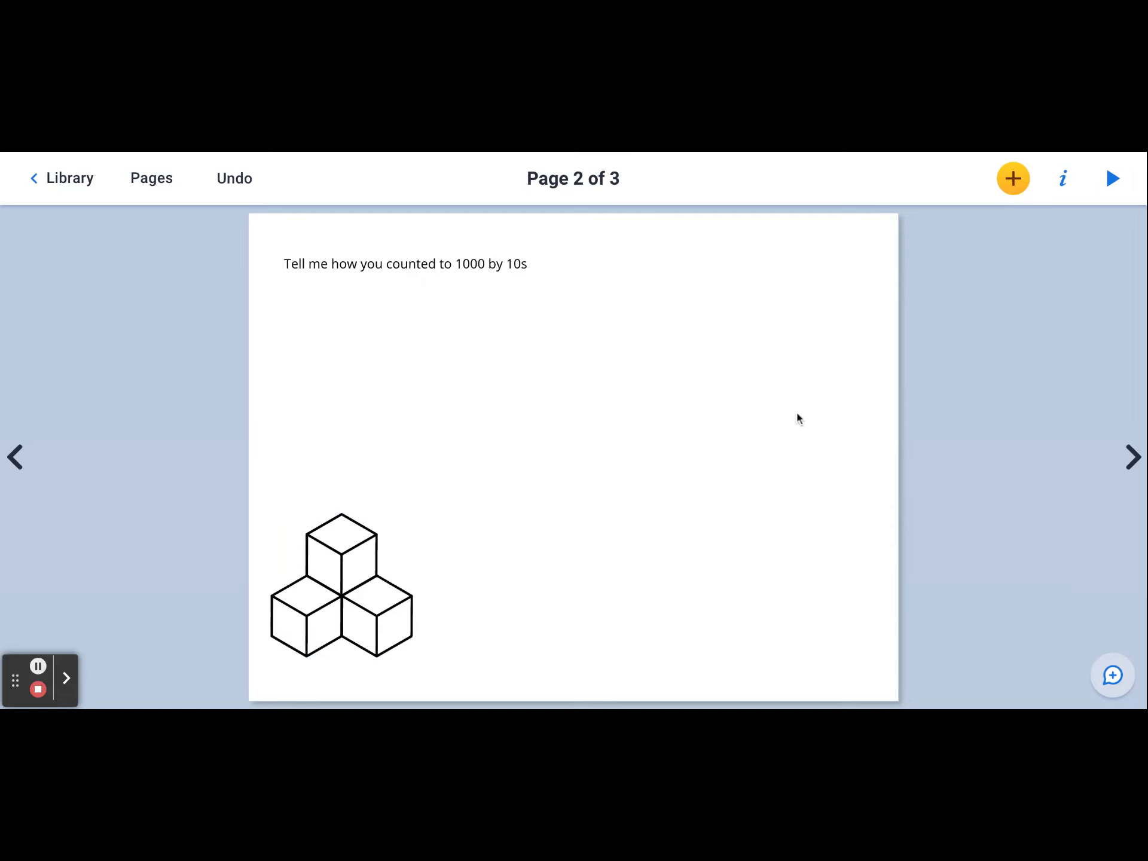
# - Set page 2's background to the green comic halftone background
pyautogui.click(1062, 178)
pyautogui.click(983, 405)
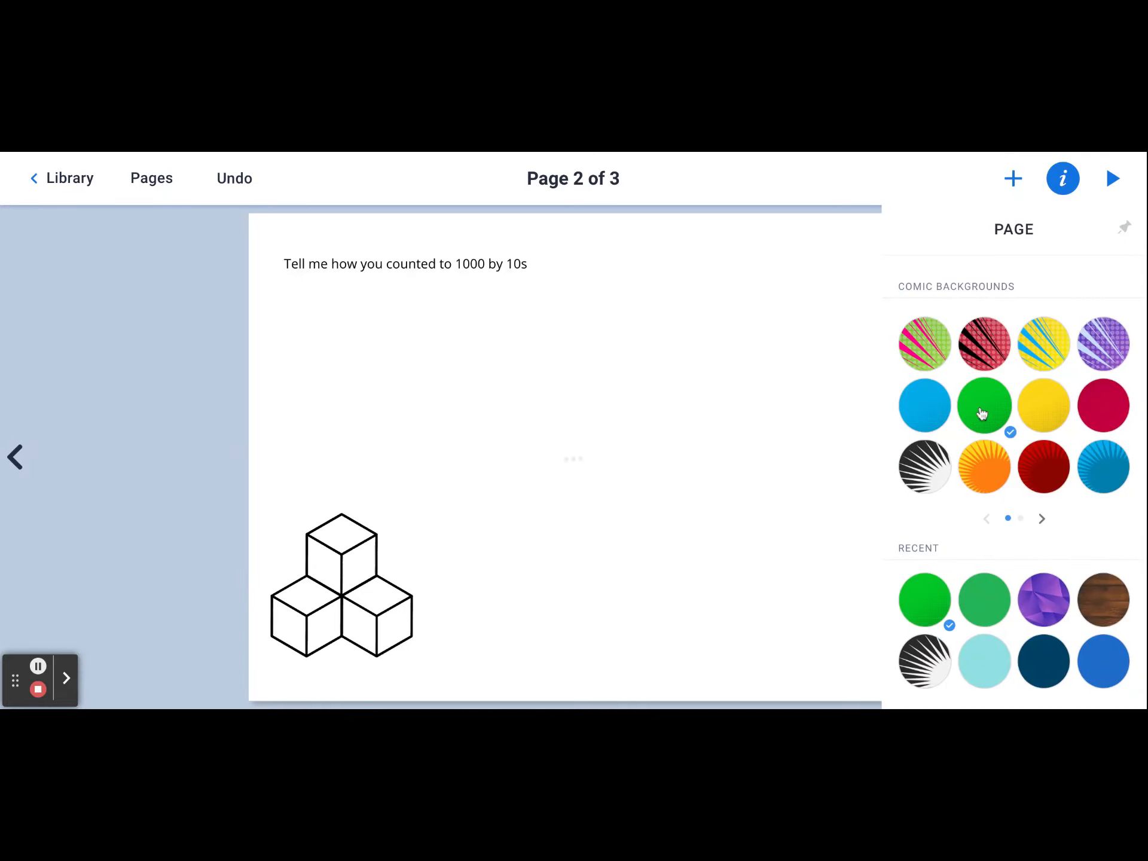
pyautogui.click(743, 406)
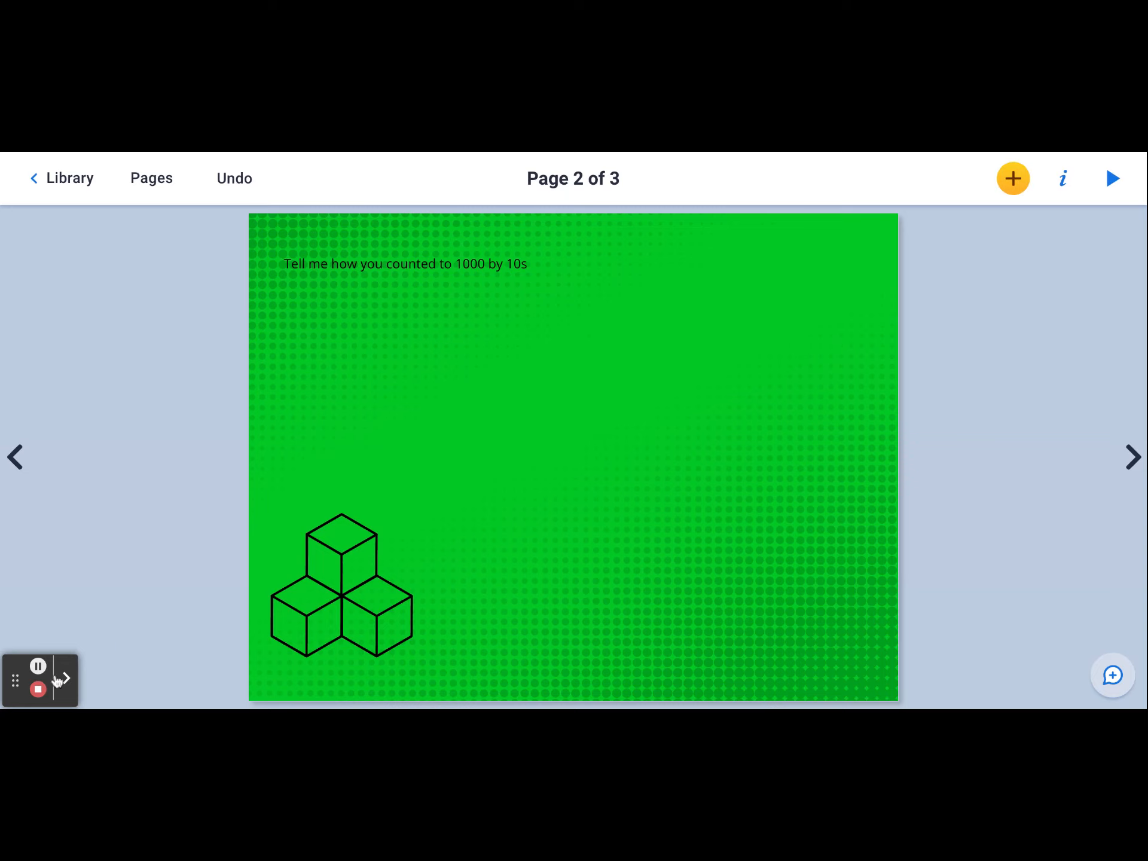
pyautogui.click(38, 665)
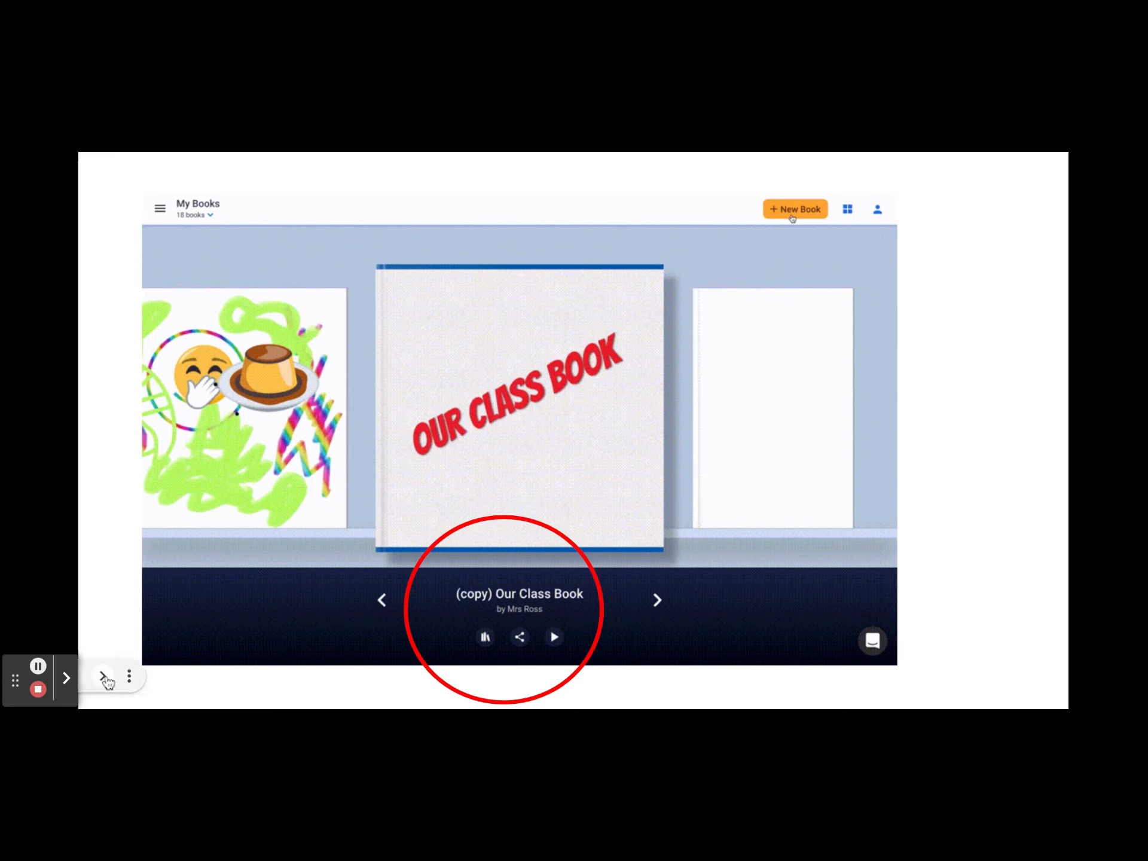
pyautogui.click(105, 678)
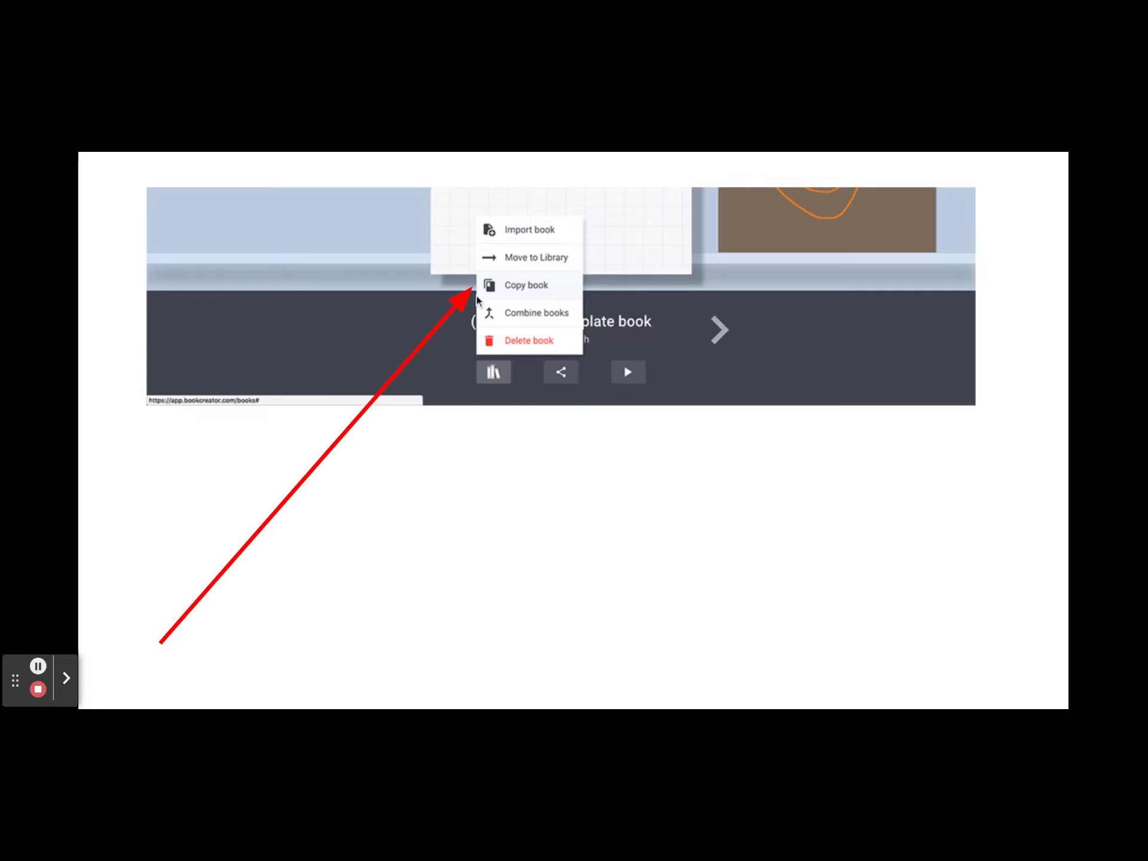
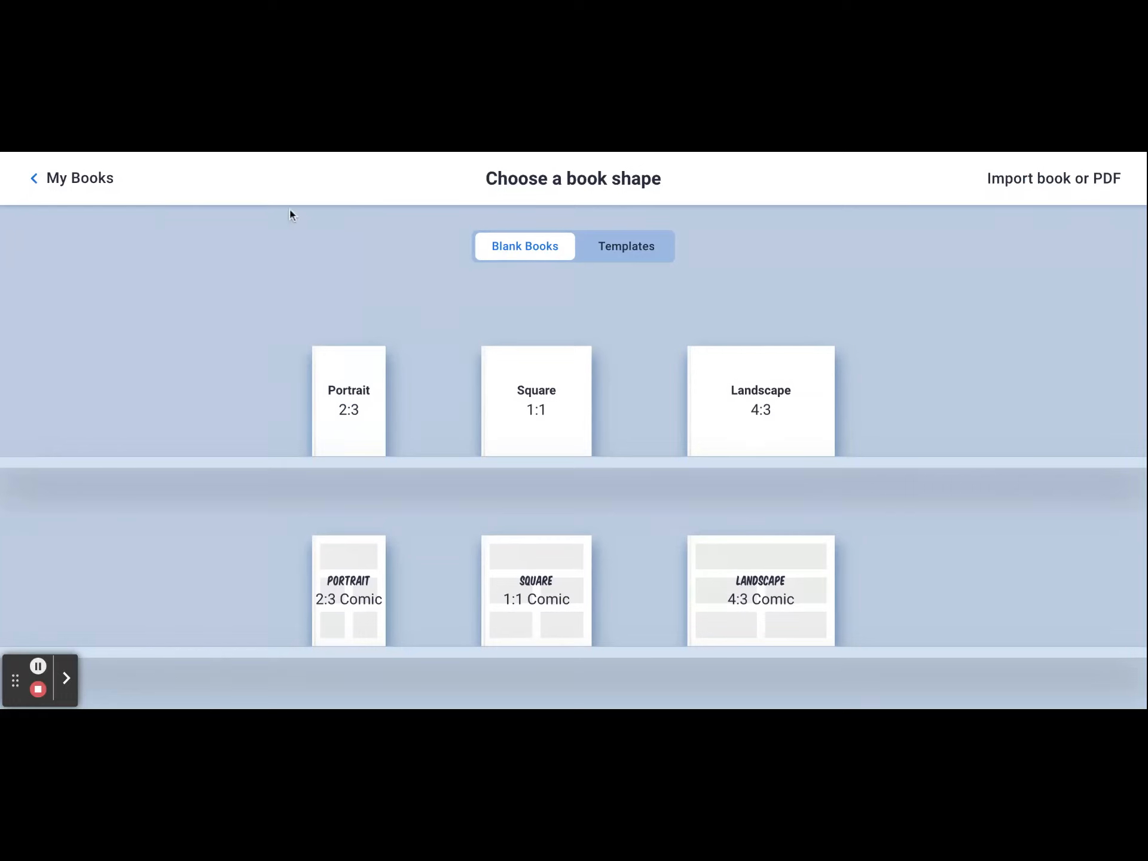
# - Copy page 9, the aquarium field trip page, to all books in the CUEBC library and accept the different-shape notice
pyautogui.click(89, 185)
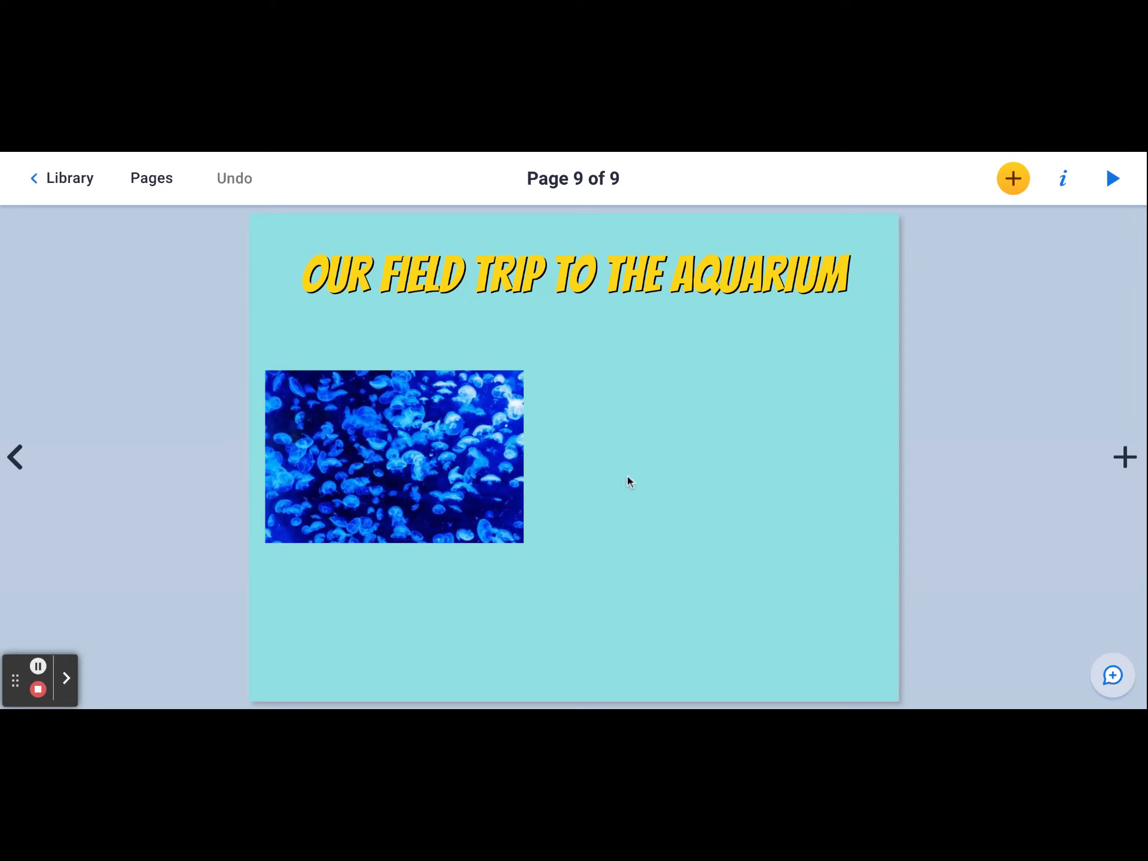
pyautogui.click(166, 183)
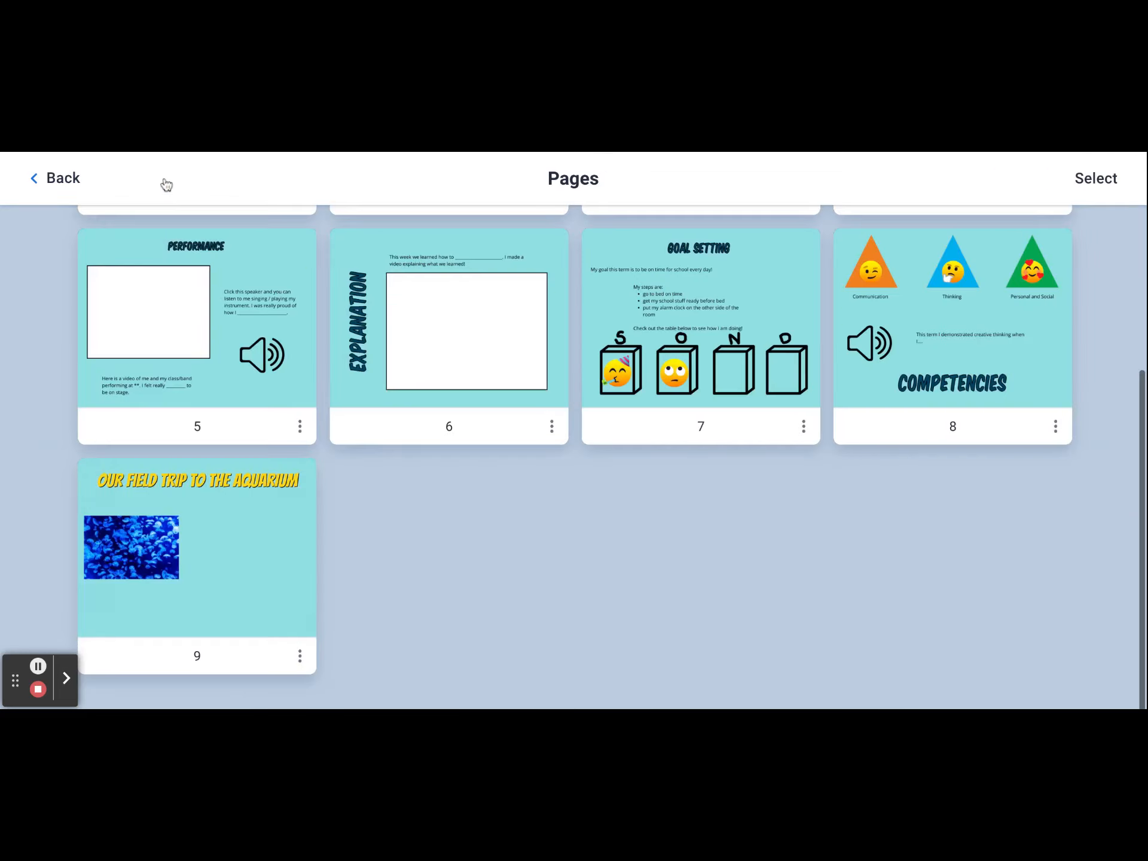
pyautogui.click(301, 659)
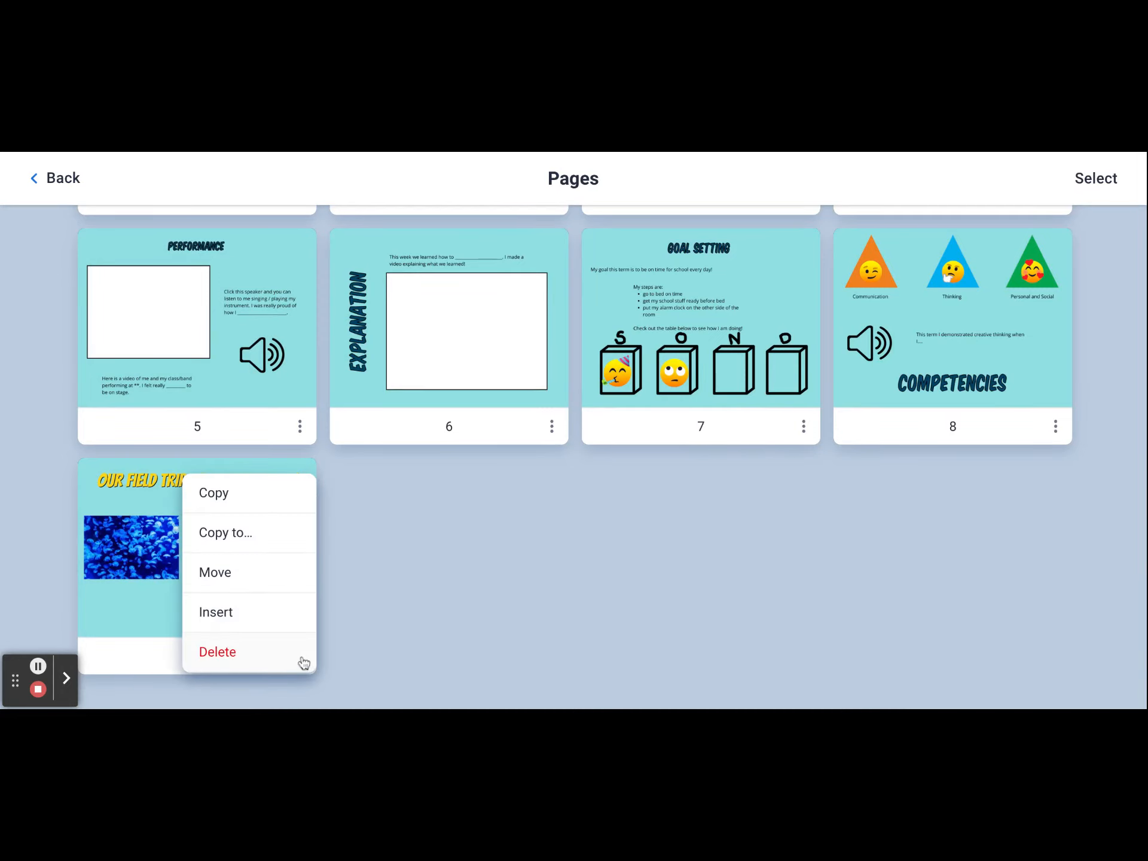
pyautogui.click(263, 535)
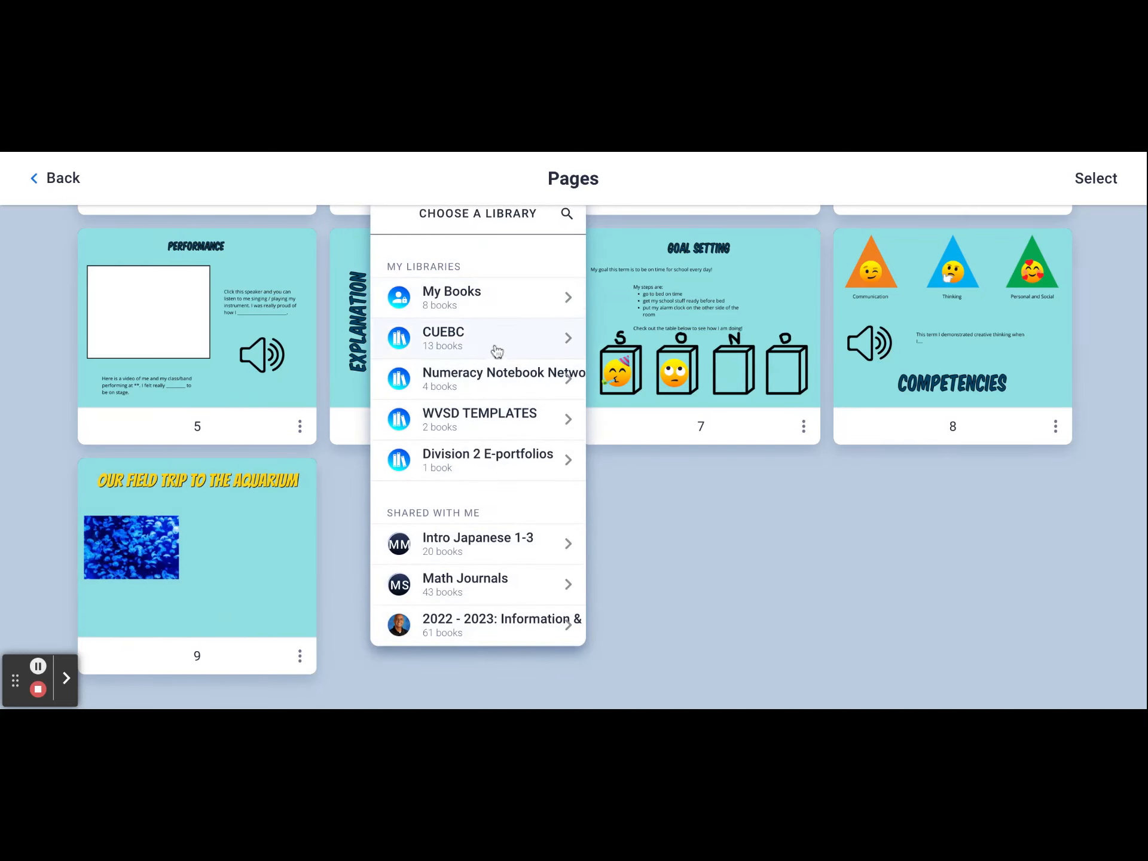
pyautogui.click(453, 338)
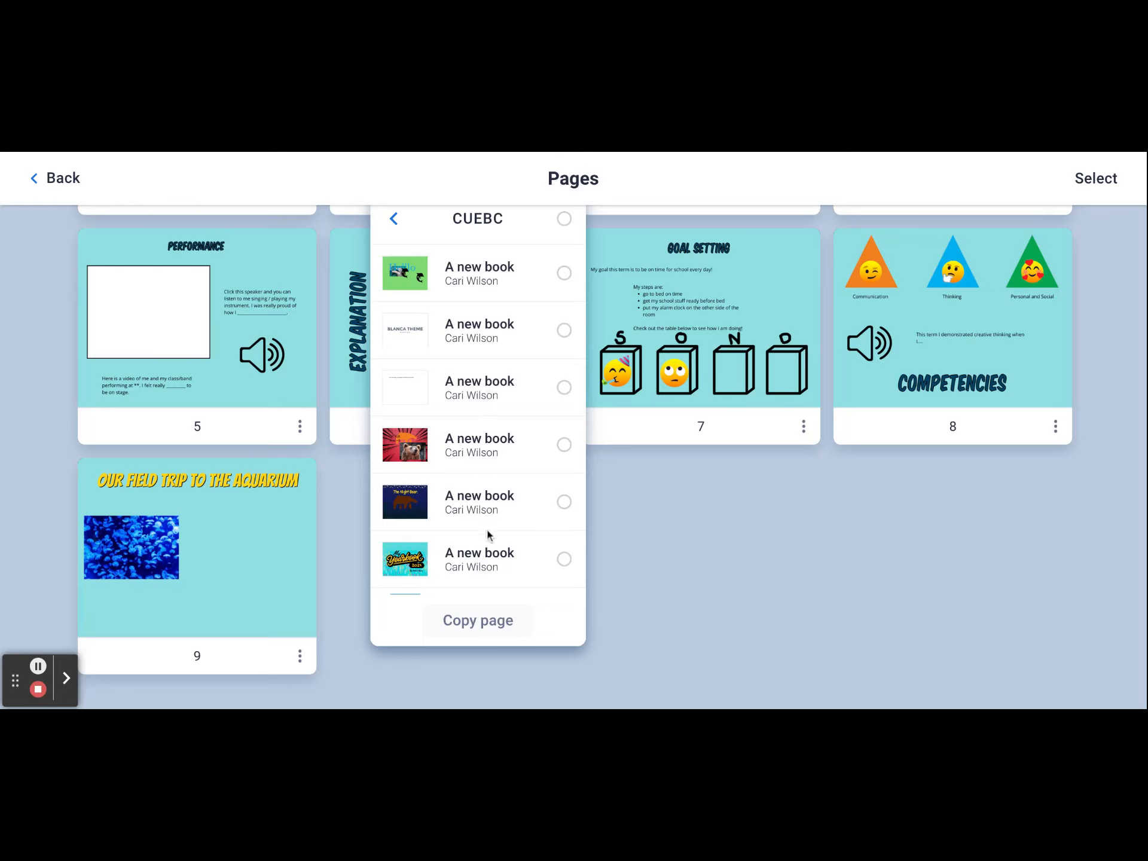
pyautogui.click(564, 220)
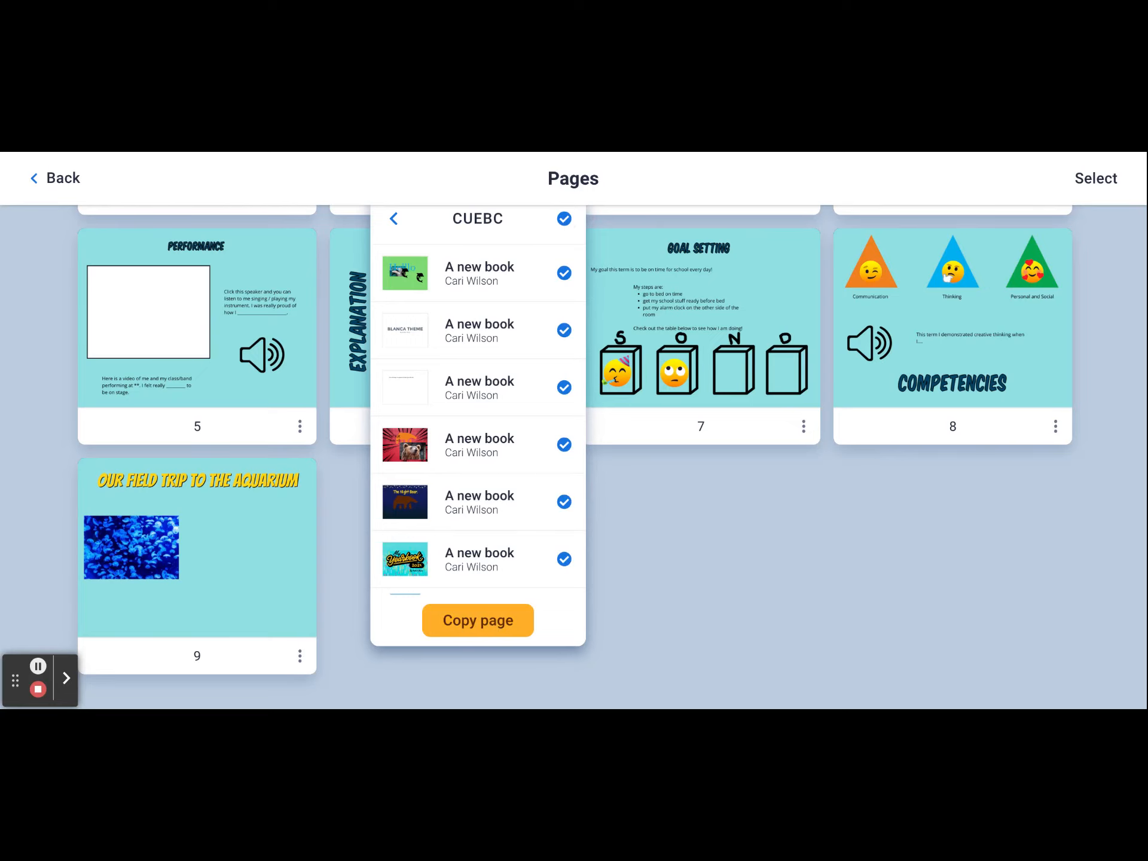
pyautogui.click(477, 621)
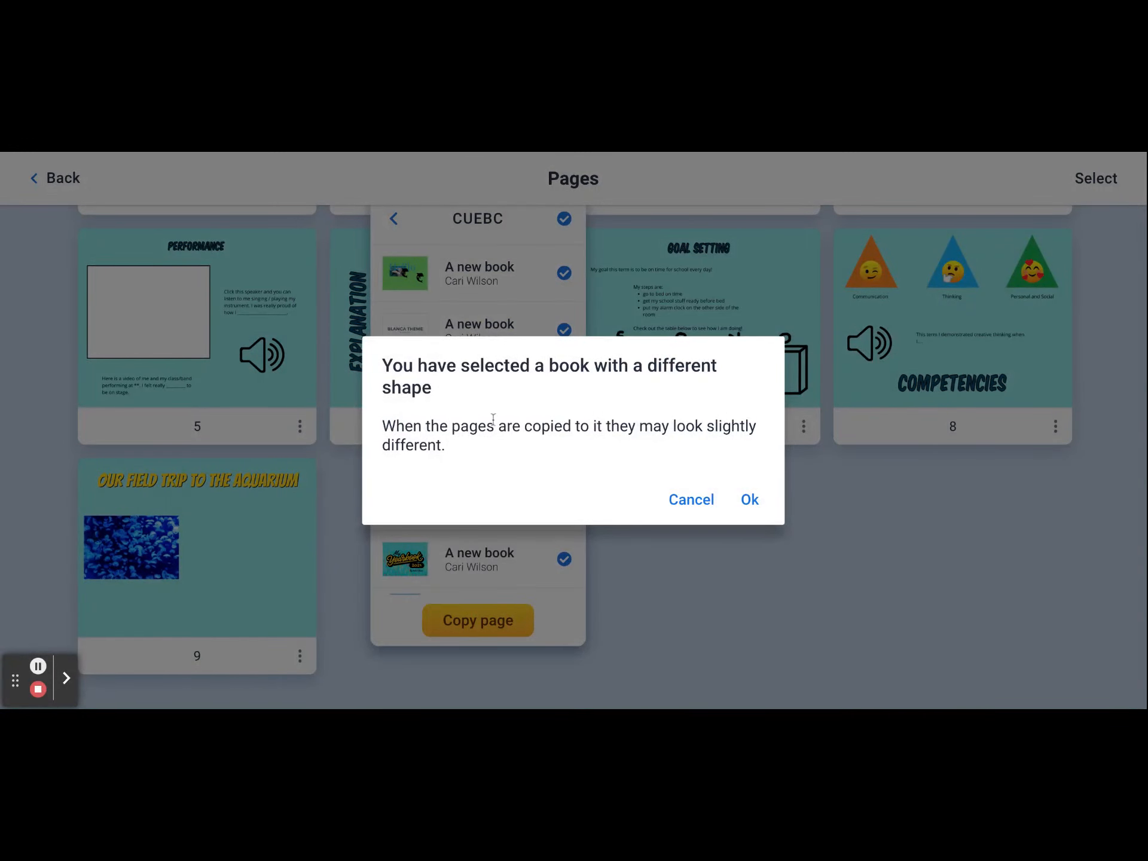
pyautogui.click(749, 499)
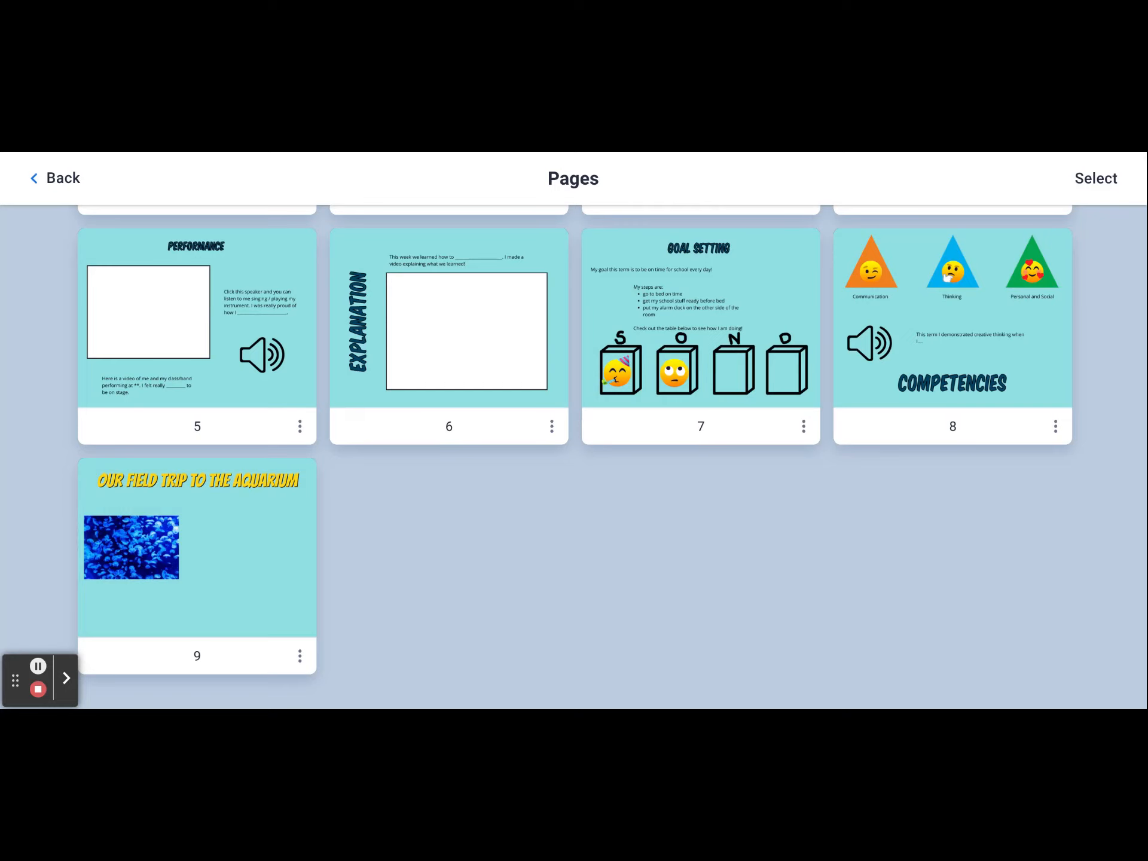
pyautogui.click(299, 656)
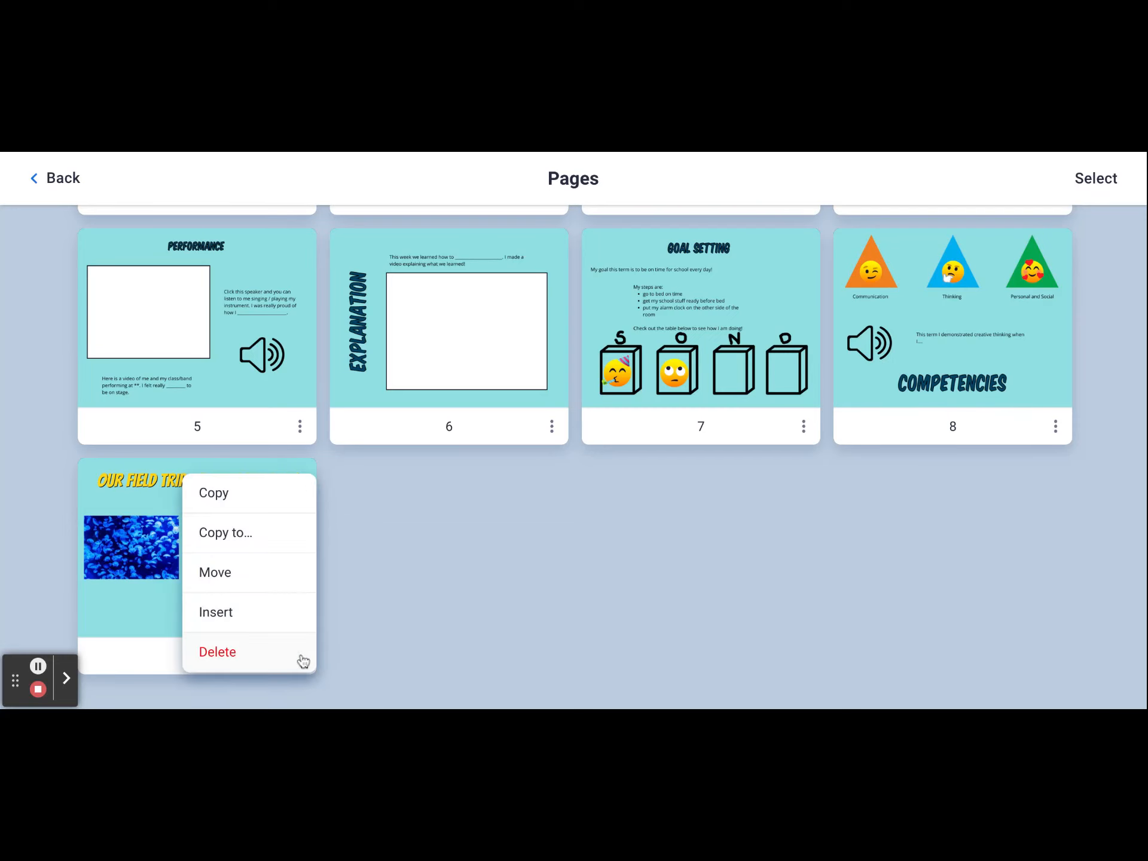
pyautogui.click(277, 536)
pyautogui.click(482, 339)
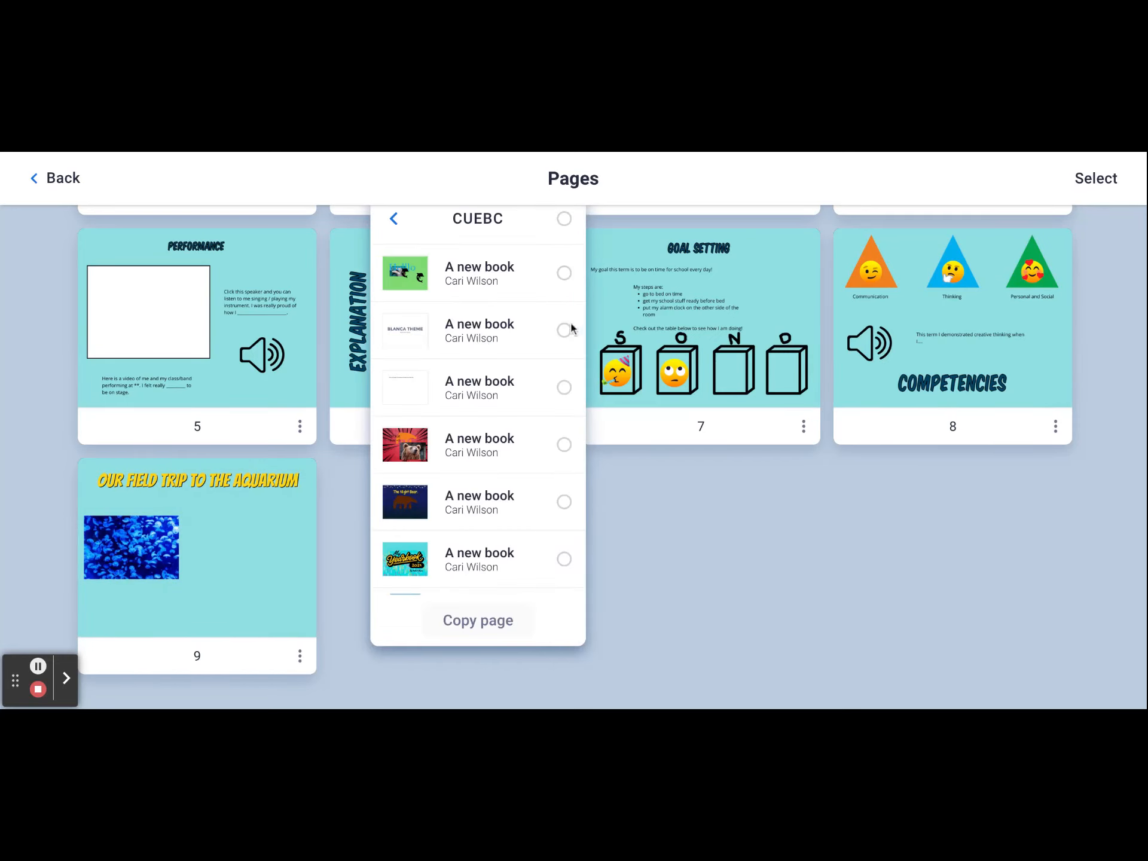
pyautogui.click(564, 330)
pyautogui.click(564, 445)
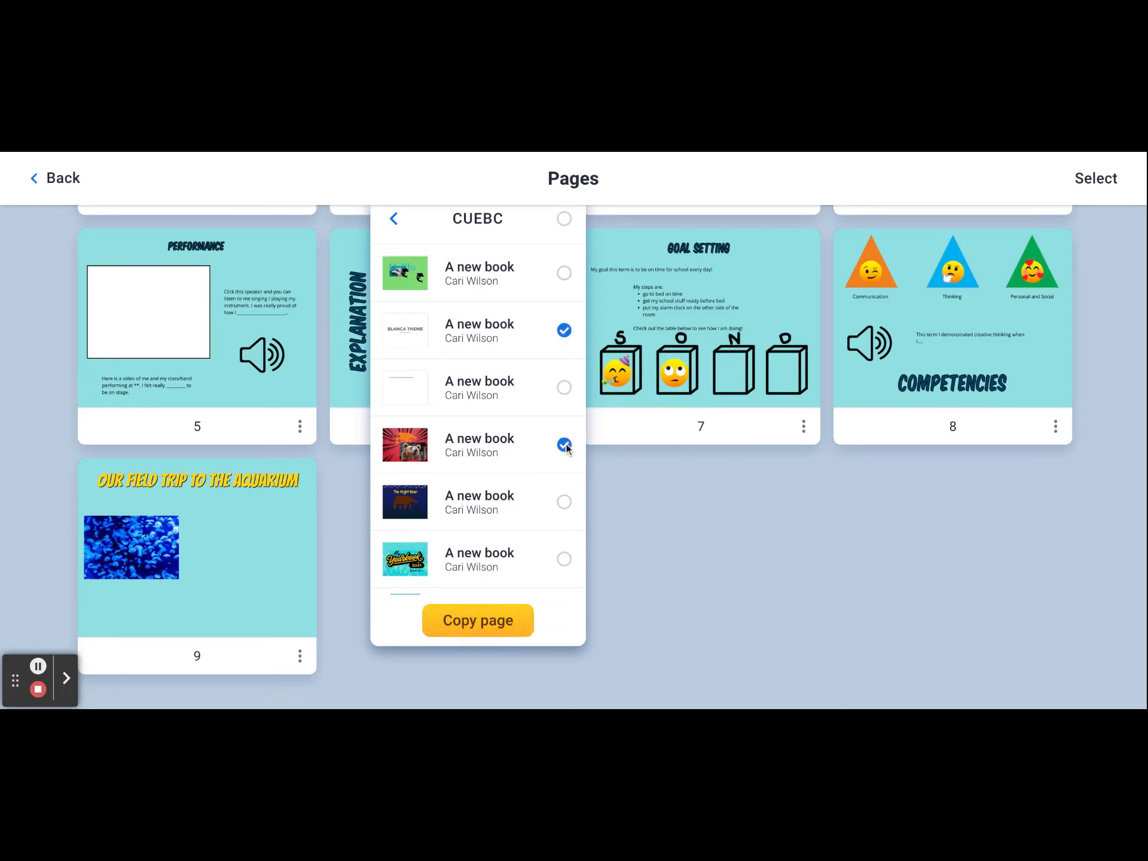
pyautogui.click(565, 560)
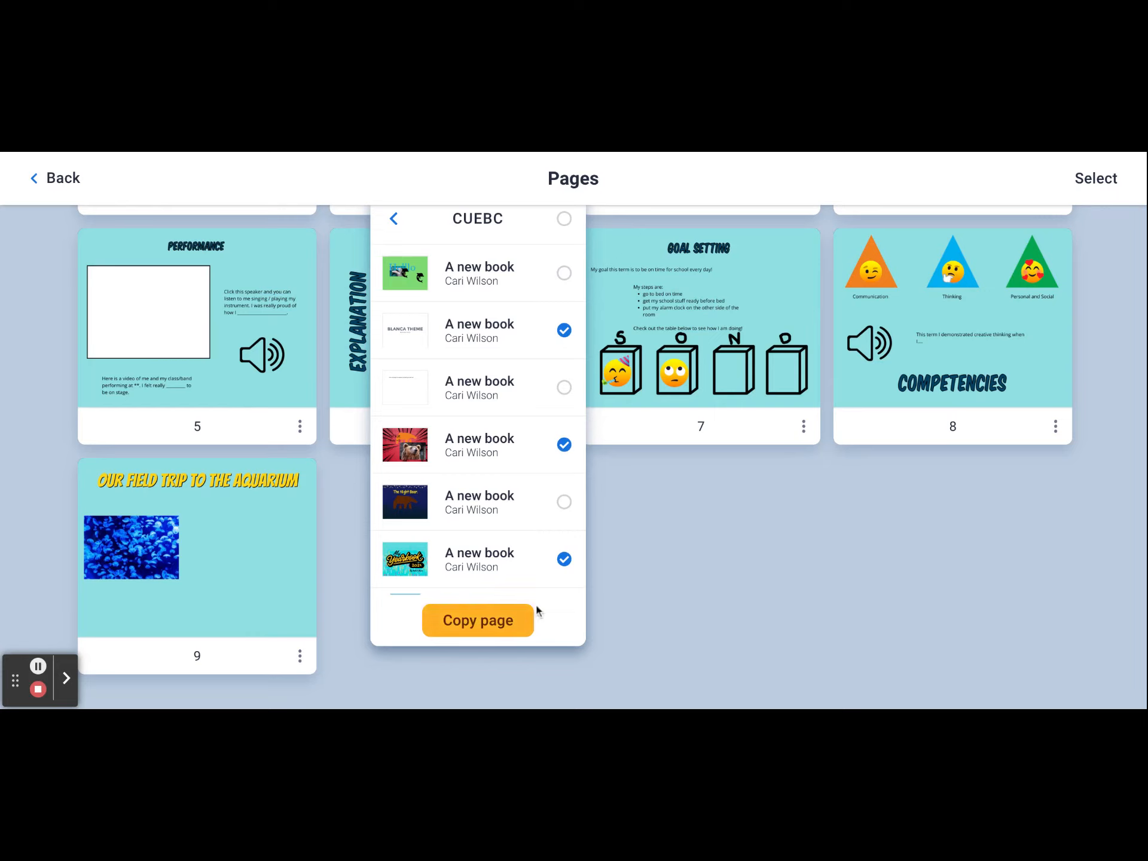
pyautogui.click(563, 558)
pyautogui.click(564, 444)
pyautogui.click(564, 332)
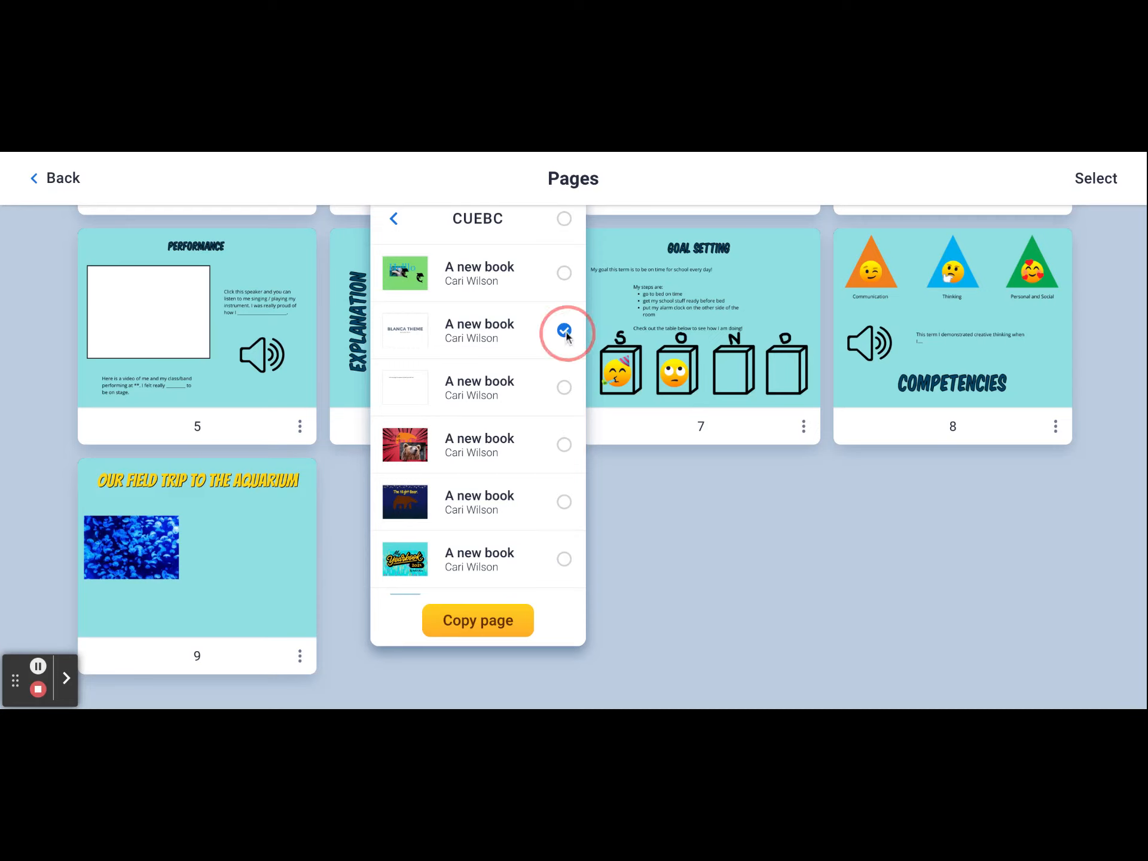
pyautogui.click(619, 571)
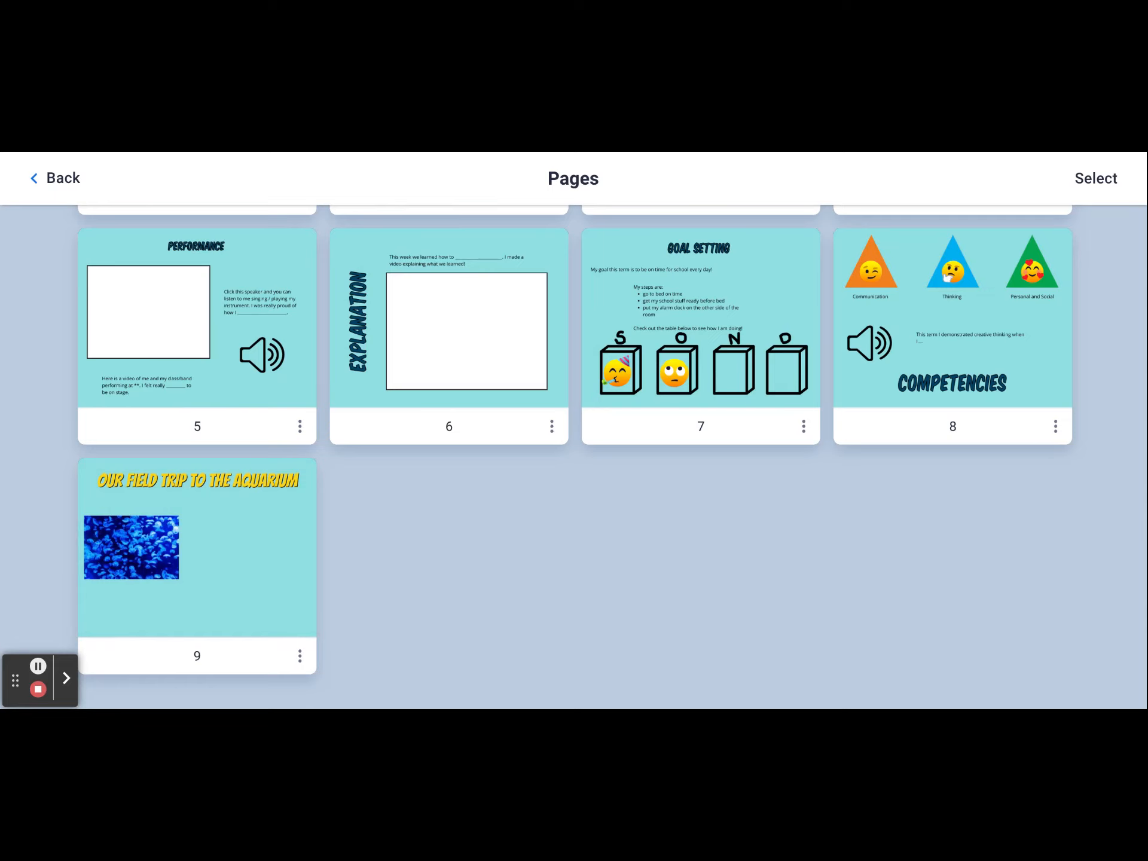
pyautogui.click(38, 689)
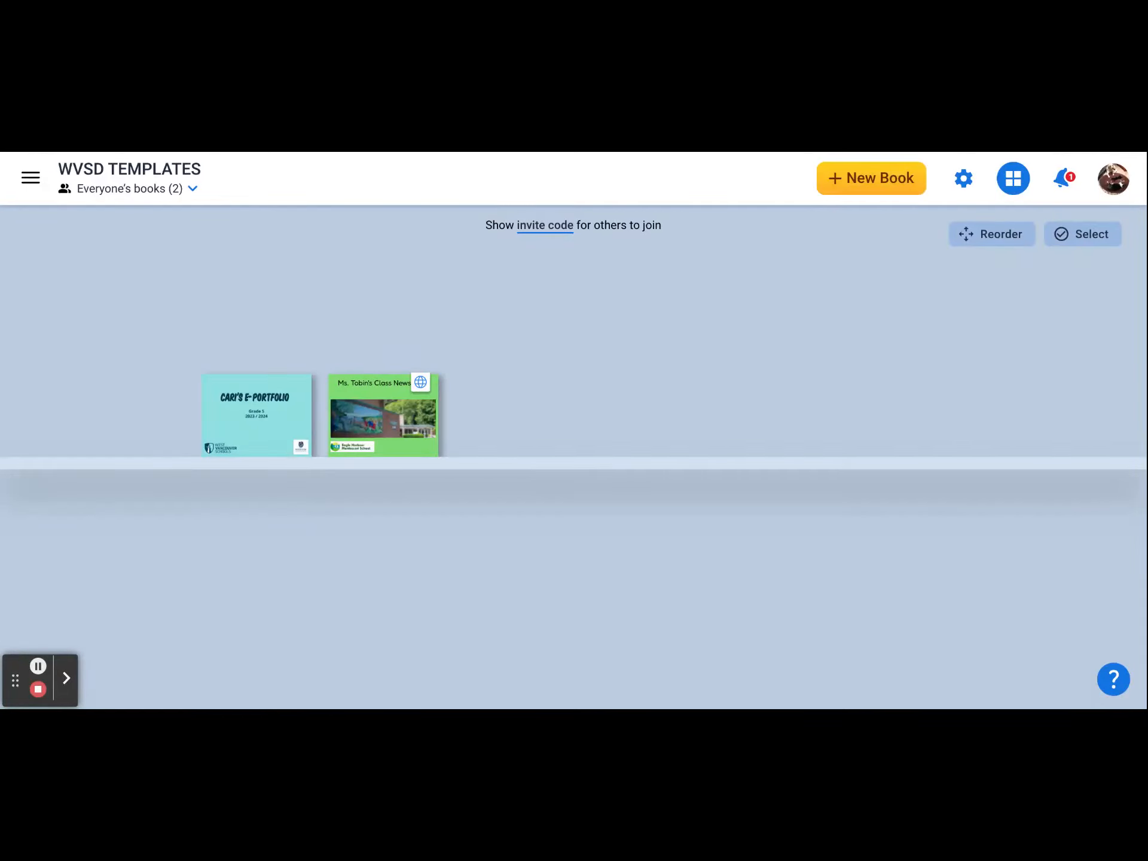